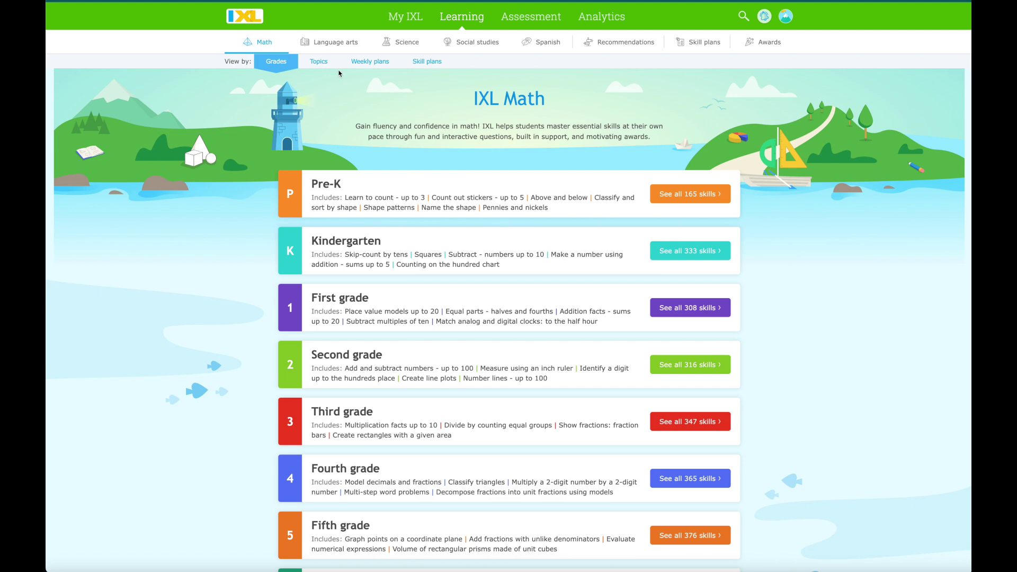
Open the full list of second grade math skills.
{"action": "mouse_move", "coordinate": [456, 21]}
{"action": "left_click", "coordinate": [667, 368]}
{"action": "left_click", "coordinate": [492, 242]}
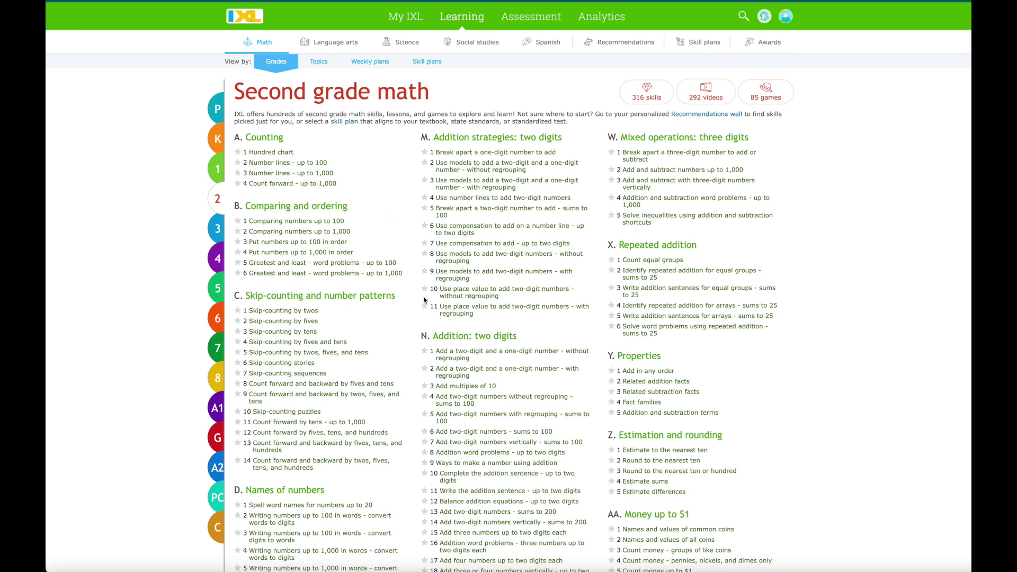
Look through the second grade math skill categories and the games listed below them.
{"action": "scroll", "coordinate": [497, 326], "scroll_direction": "down", "scroll_amount": 10}
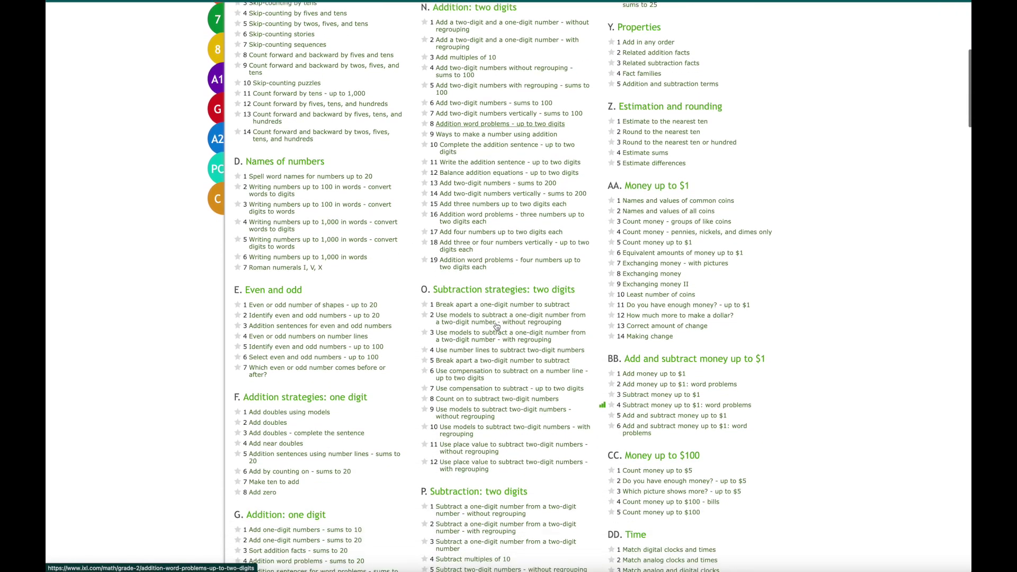
{"action": "scroll", "coordinate": [497, 326], "scroll_direction": "down", "scroll_amount": 20}
{"action": "scroll", "coordinate": [497, 325], "scroll_direction": "up", "scroll_amount": 8}
{"action": "scroll", "coordinate": [497, 326], "scroll_direction": "up", "scroll_amount": 12}
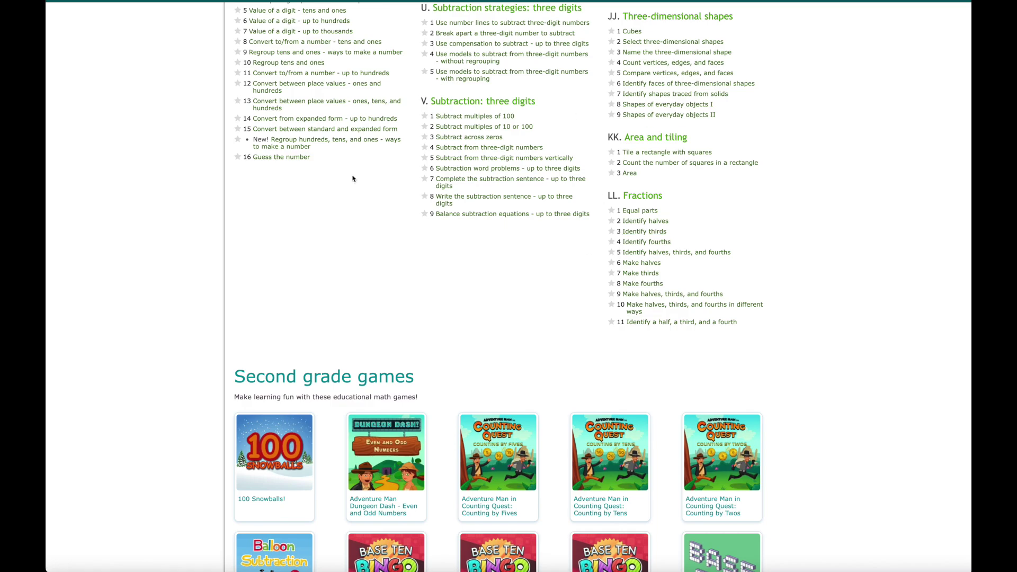
{"action": "scroll", "coordinate": [419, 270], "scroll_direction": "down", "scroll_amount": 14}
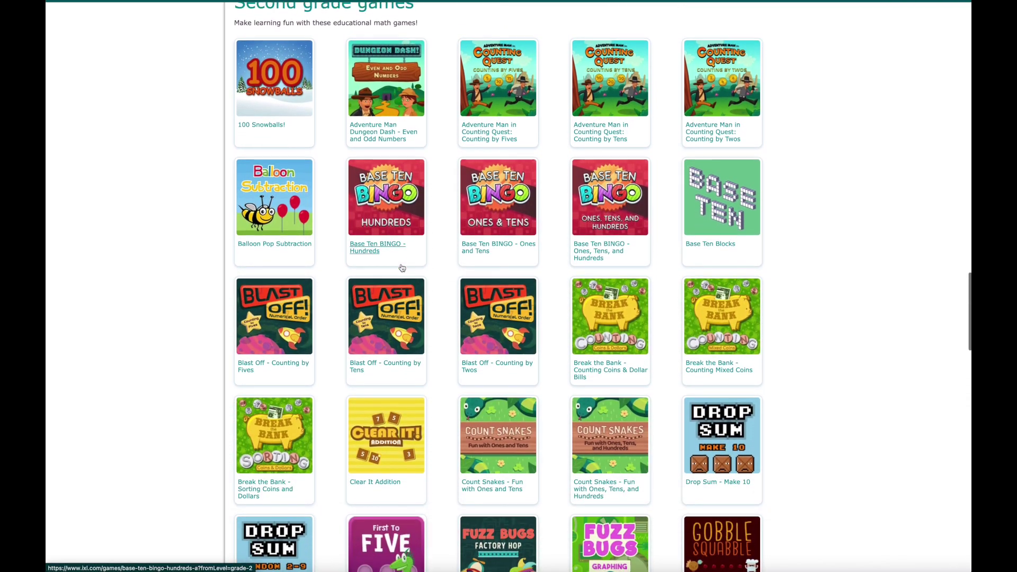
{"action": "scroll", "coordinate": [401, 268], "scroll_direction": "down", "scroll_amount": 20}
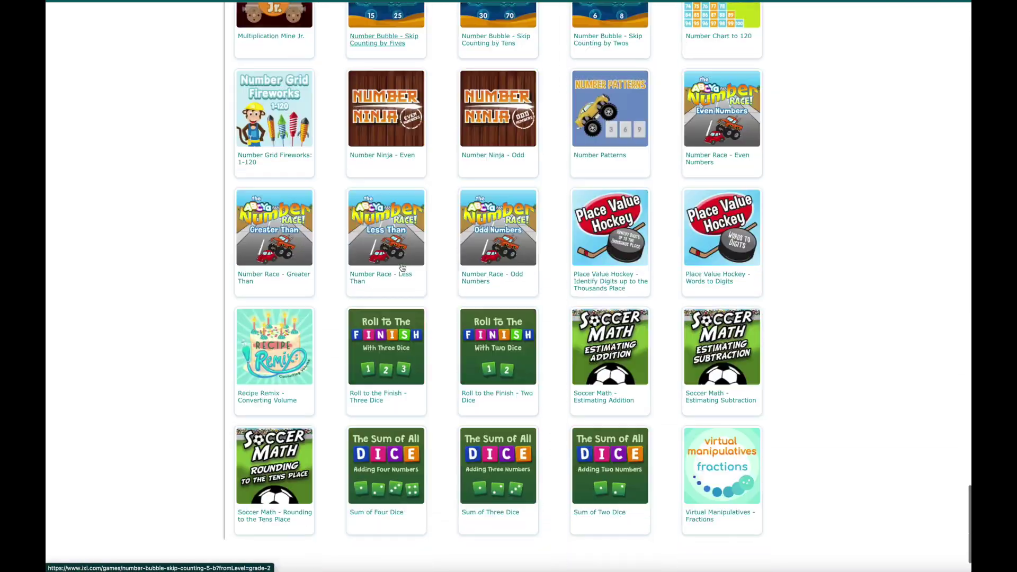
{"action": "scroll", "coordinate": [402, 267], "scroll_direction": "up", "scroll_amount": 20}
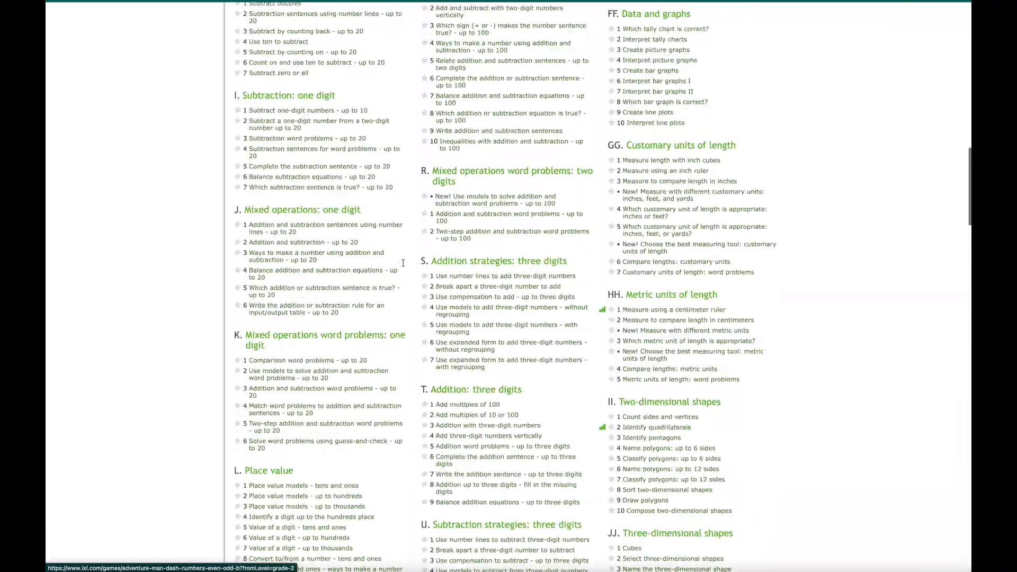
{"action": "scroll", "coordinate": [403, 264], "scroll_direction": "up", "scroll_amount": 20}
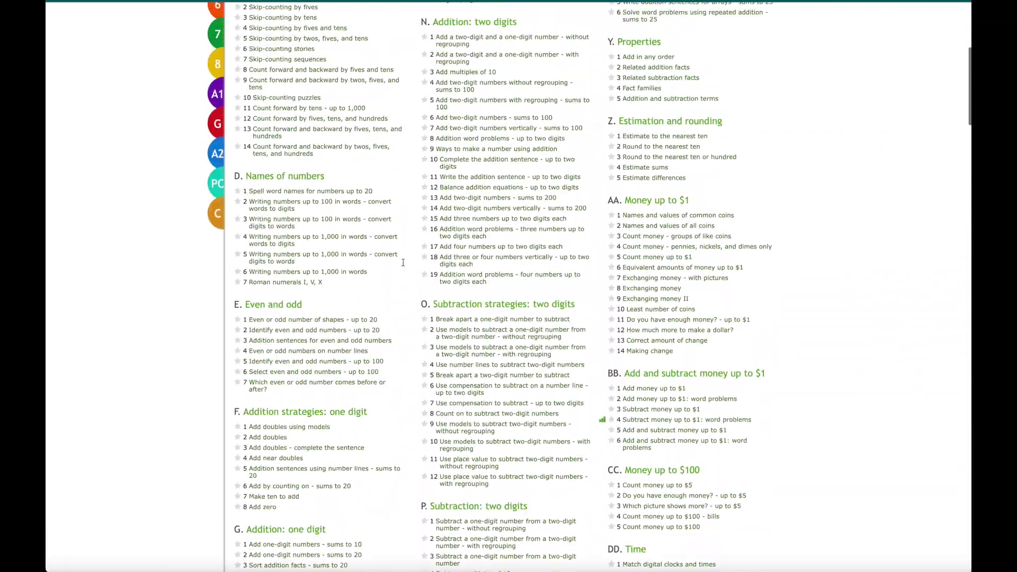
{"action": "scroll", "coordinate": [403, 262], "scroll_direction": "up", "scroll_amount": 4}
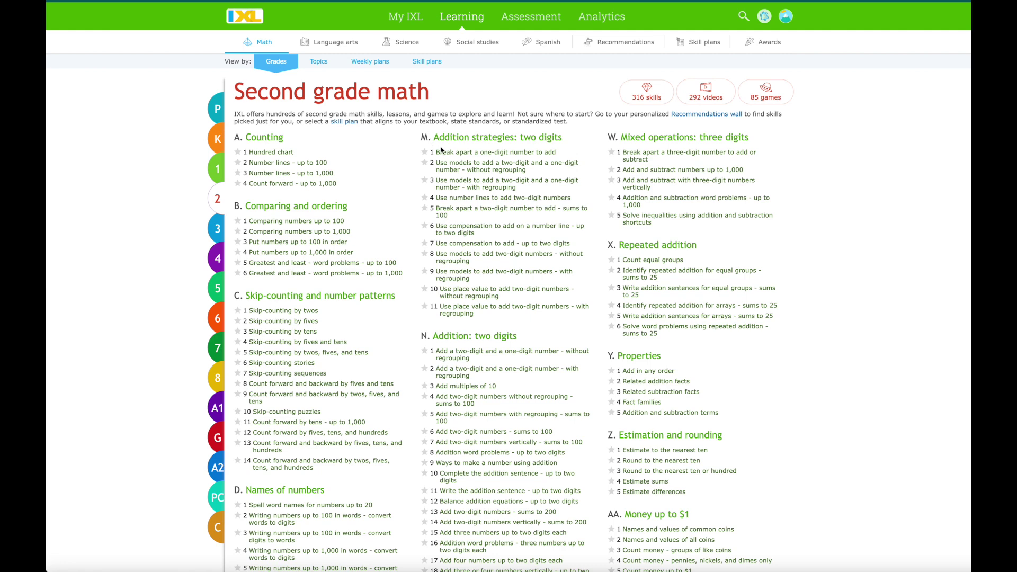
Open the math skill "Break apart a one-digit number to add" and view the class choices for sharing it to Google Classroom.
{"action": "mouse_move", "coordinate": [459, 155]}
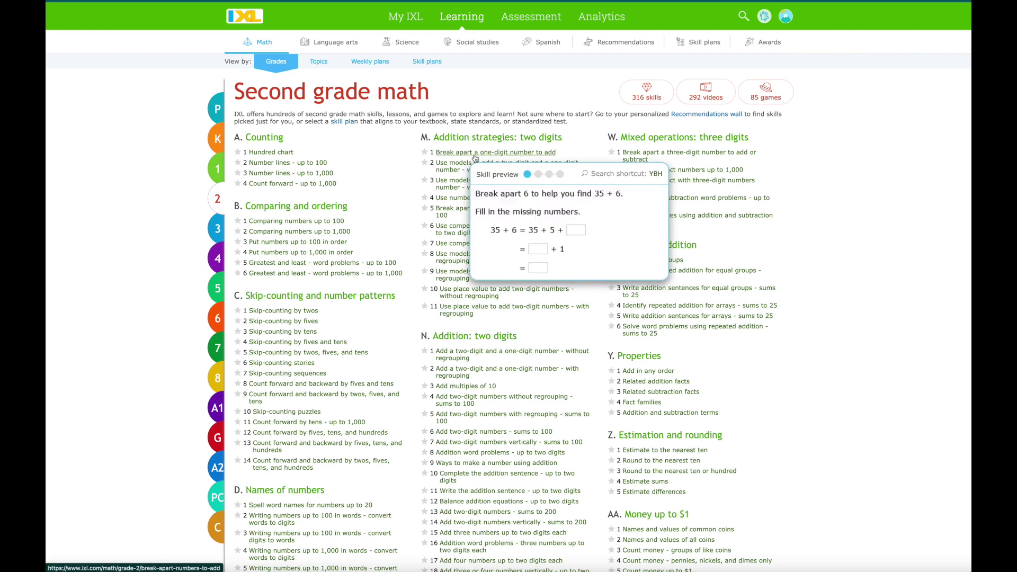
{"action": "left_click", "coordinate": [512, 154]}
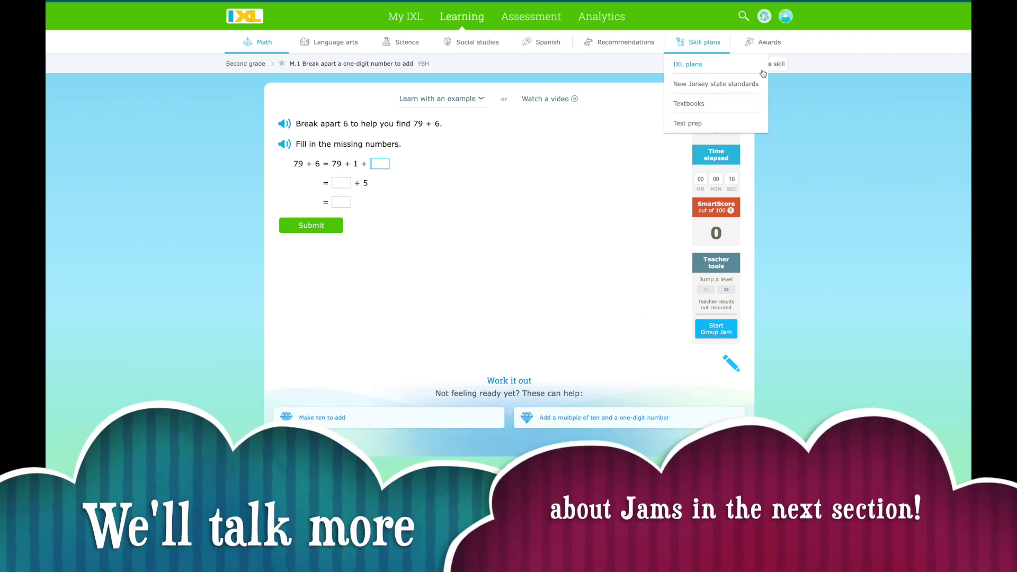
{"action": "mouse_move", "coordinate": [772, 67]}
{"action": "left_click", "coordinate": [756, 65]}
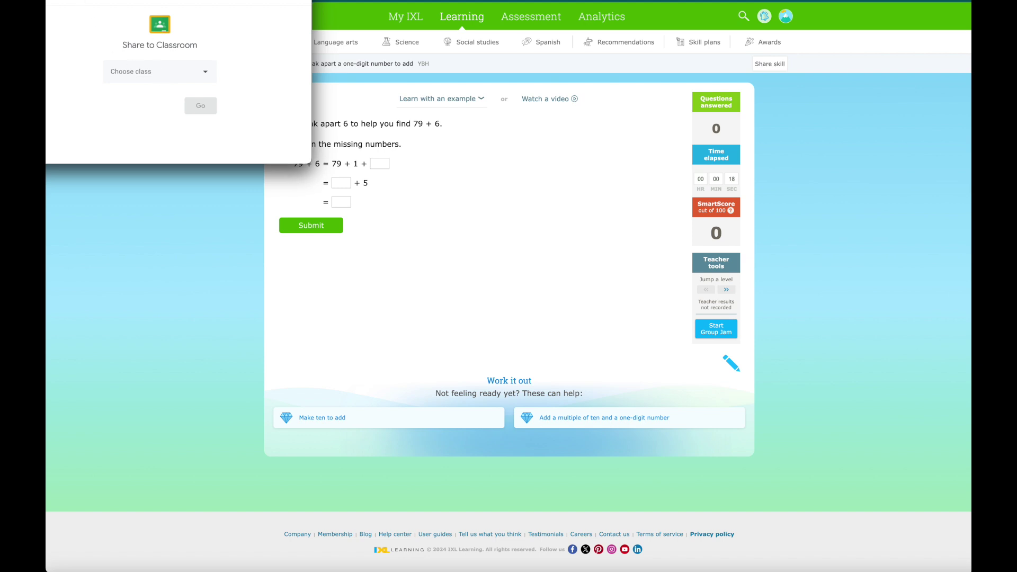
{"action": "left_click_drag", "start_coordinate": [147, 0], "coordinate": [257, 40]}
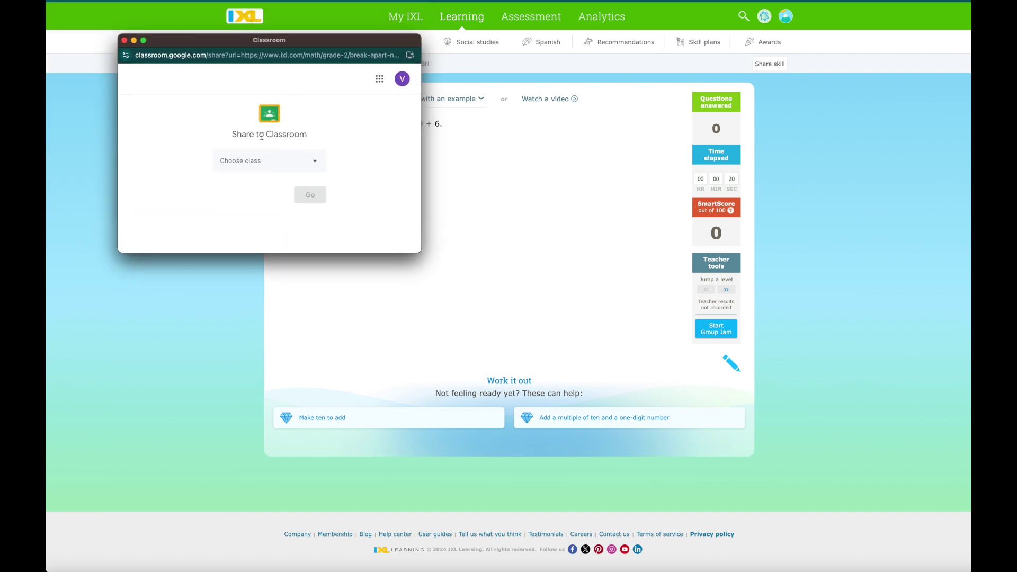
{"action": "left_click", "coordinate": [283, 159]}
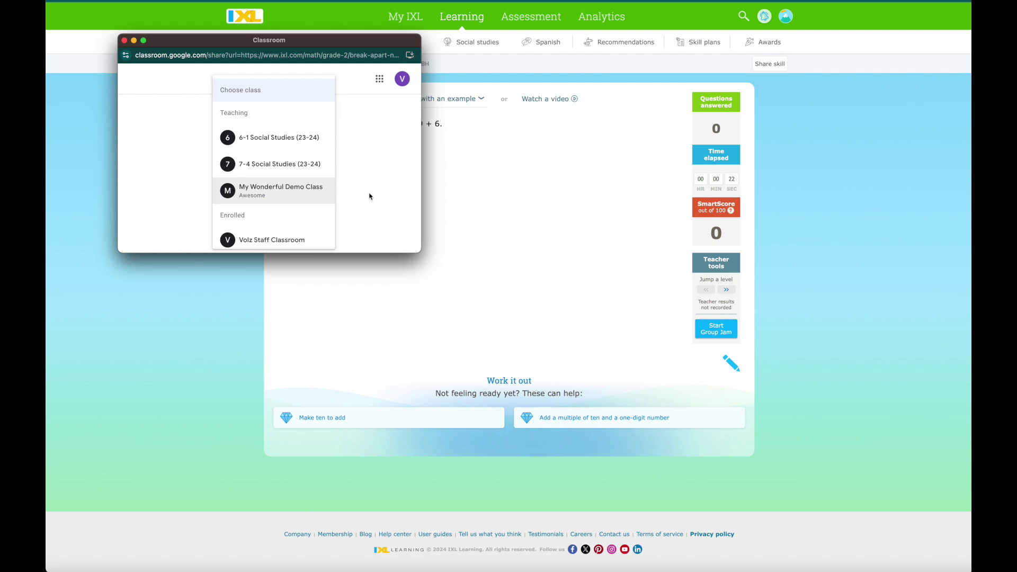
{"action": "left_click", "coordinate": [124, 40]}
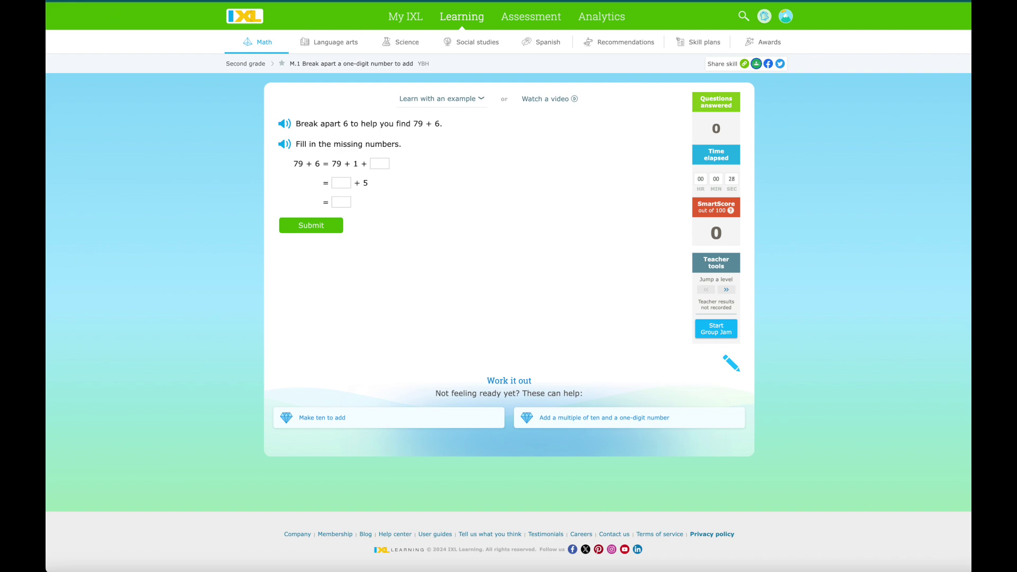
Go back to the grade overview, switch to language arts and open the second grade skills.
{"action": "key", "text": "alt+Left"}
{"action": "key", "text": "alt+Left"}
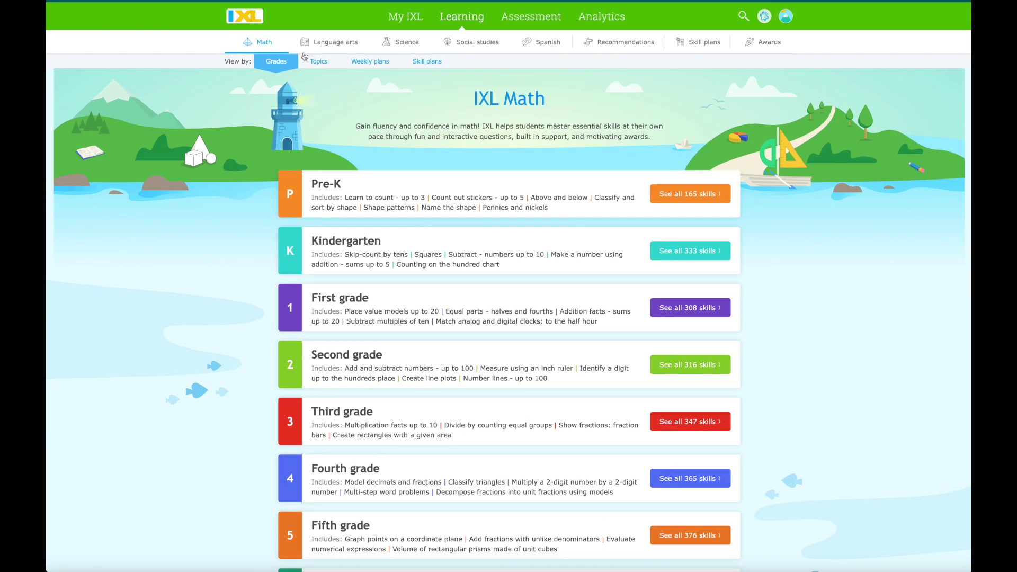
{"action": "left_click", "coordinate": [320, 47]}
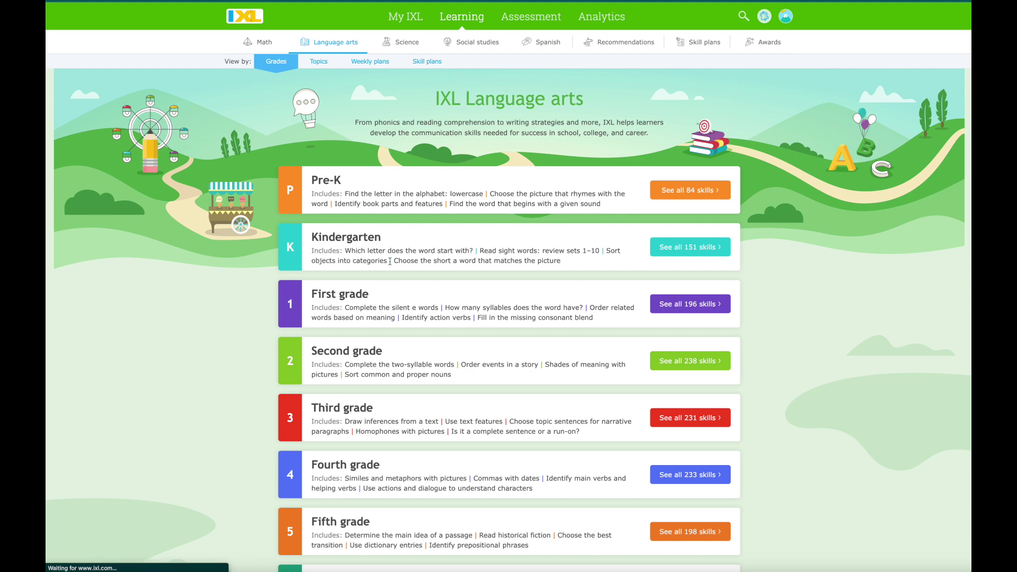
{"action": "scroll", "coordinate": [390, 261], "scroll_direction": "down", "scroll_amount": 3}
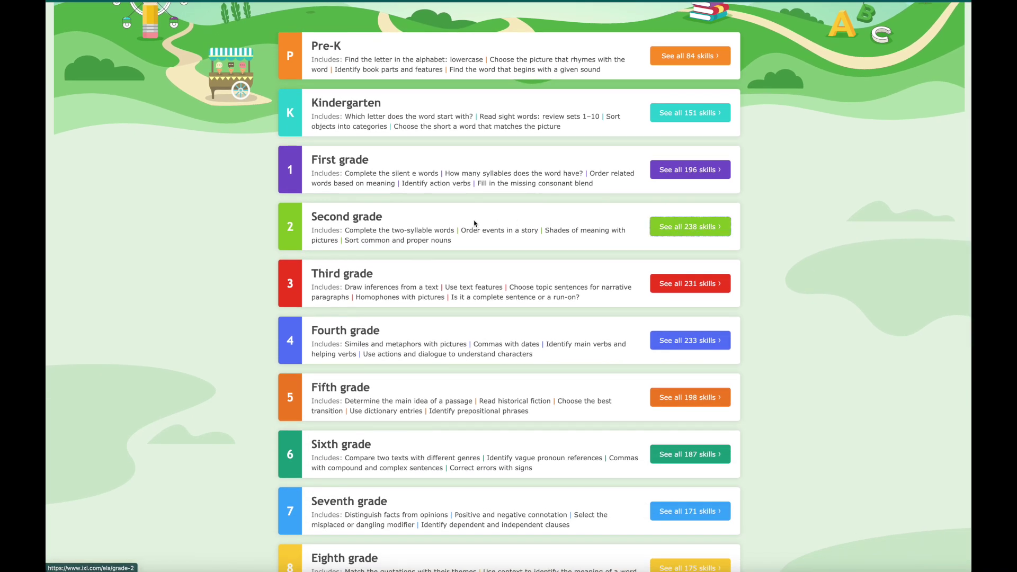
{"action": "left_click", "coordinate": [477, 224]}
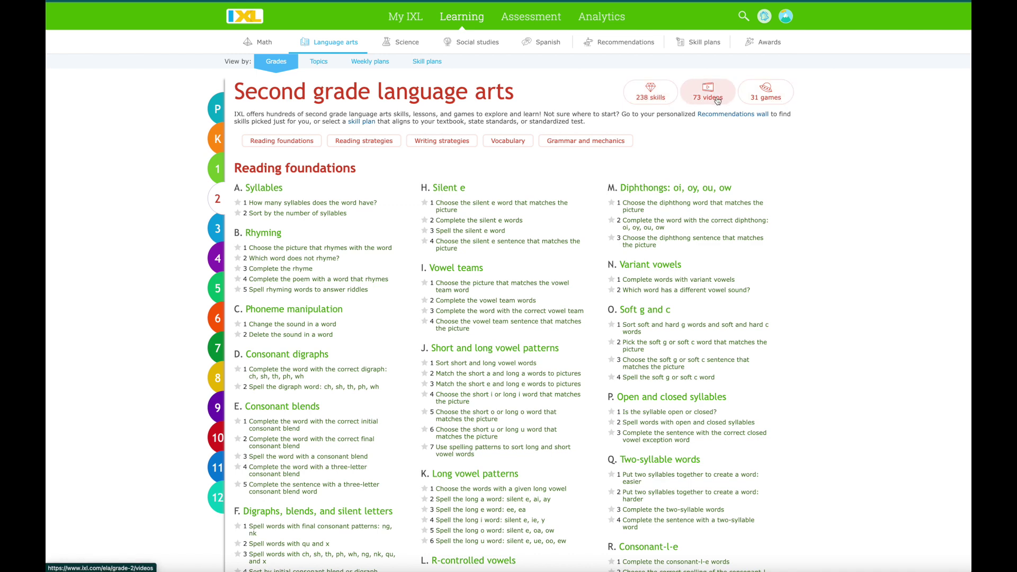
From the second grade language arts videos, open the one on spelling words with ch, sh, th, ph, wh, ng, nk, qu, and x.
{"action": "left_click", "coordinate": [700, 101]}
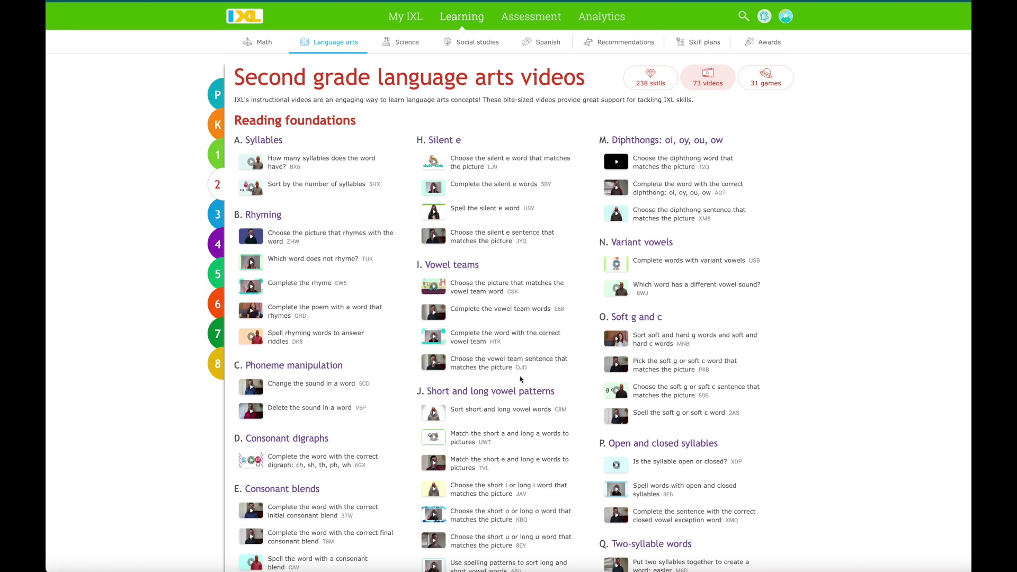
{"action": "scroll", "coordinate": [521, 380], "scroll_direction": "down", "scroll_amount": 4}
{"action": "scroll", "coordinate": [520, 379], "scroll_direction": "down", "scroll_amount": 6}
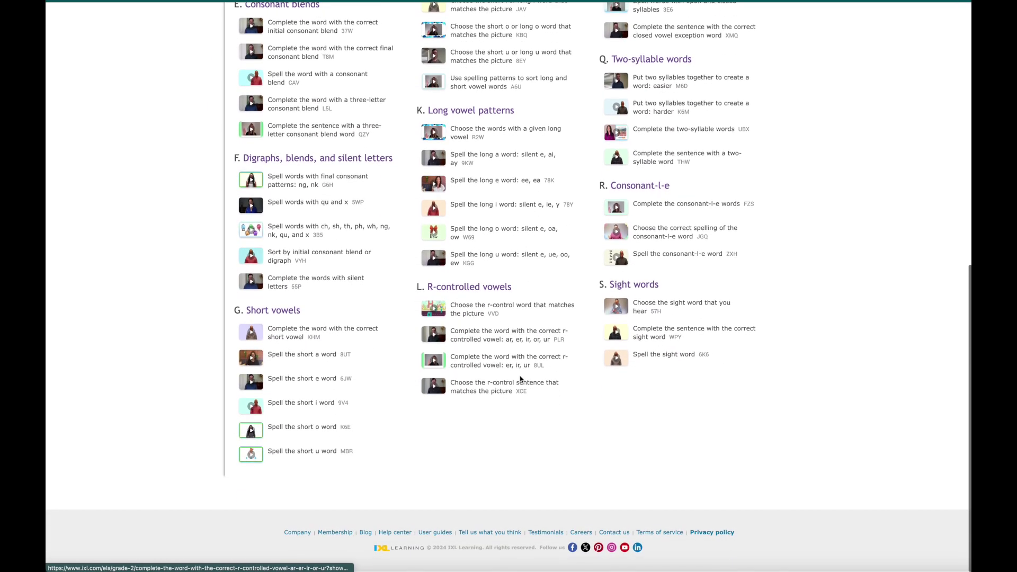
{"action": "scroll", "coordinate": [521, 379], "scroll_direction": "up", "scroll_amount": 1}
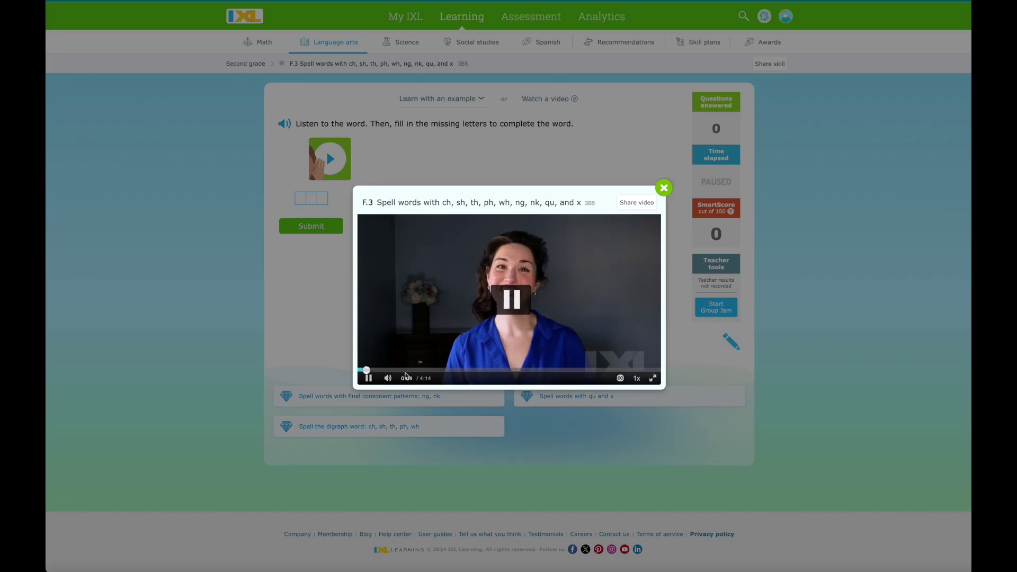
Skip ahead in the spelling video to sample its content, and close the video.
{"action": "left_click", "coordinate": [410, 370]}
{"action": "left_click", "coordinate": [465, 370]}
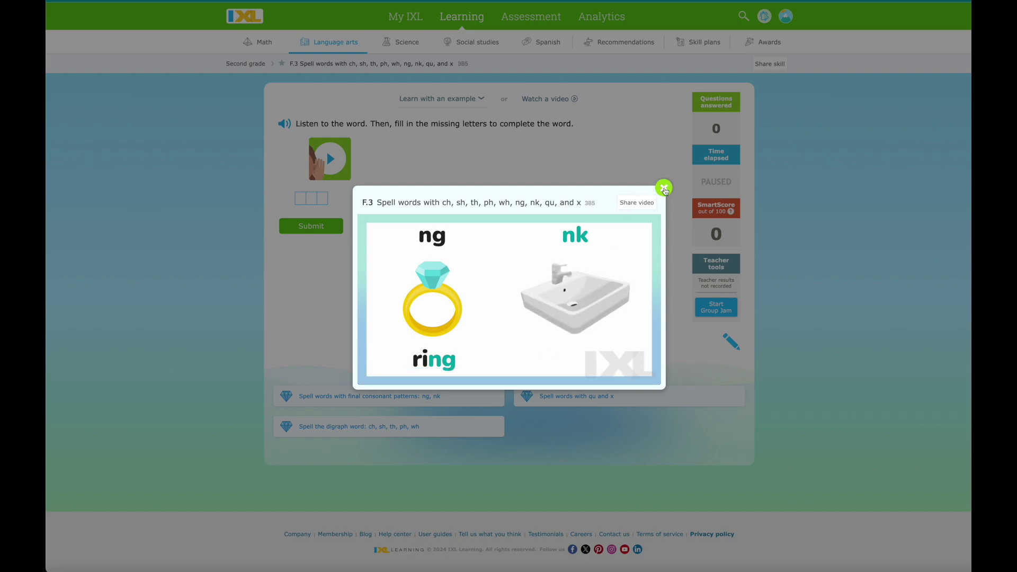
{"action": "left_click", "coordinate": [664, 189]}
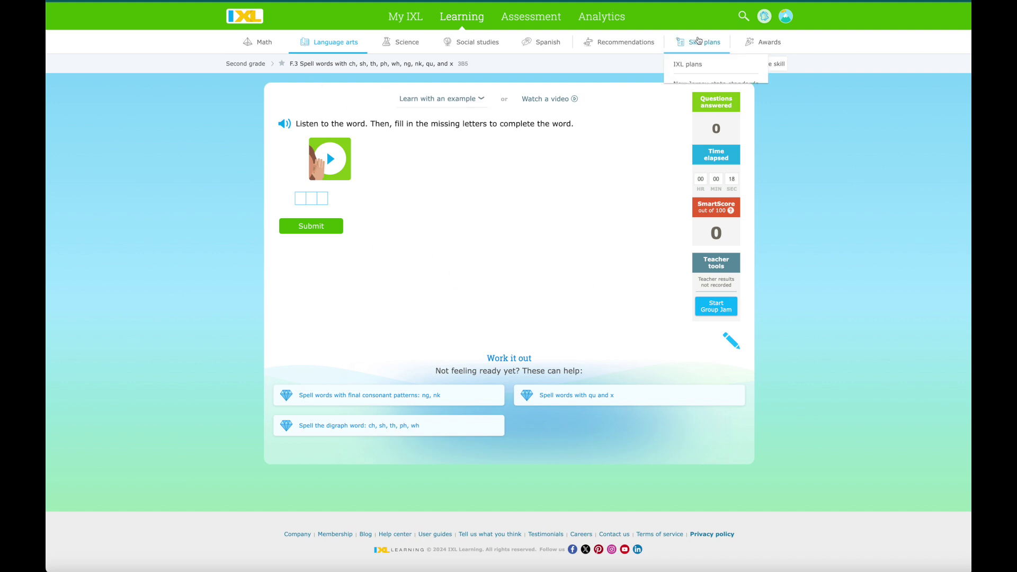
Open the New Jersey state standards skill plans and look over the IXL spotlight plans above them, including Weekly Boost and Fall Power-up.
{"action": "mouse_move", "coordinate": [718, 48]}
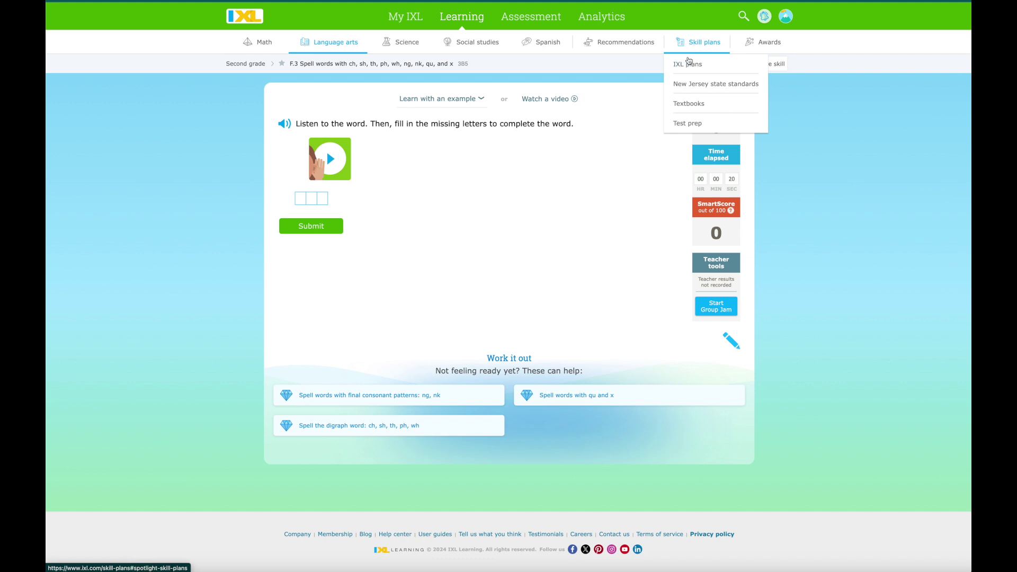
{"action": "left_click", "coordinate": [692, 84]}
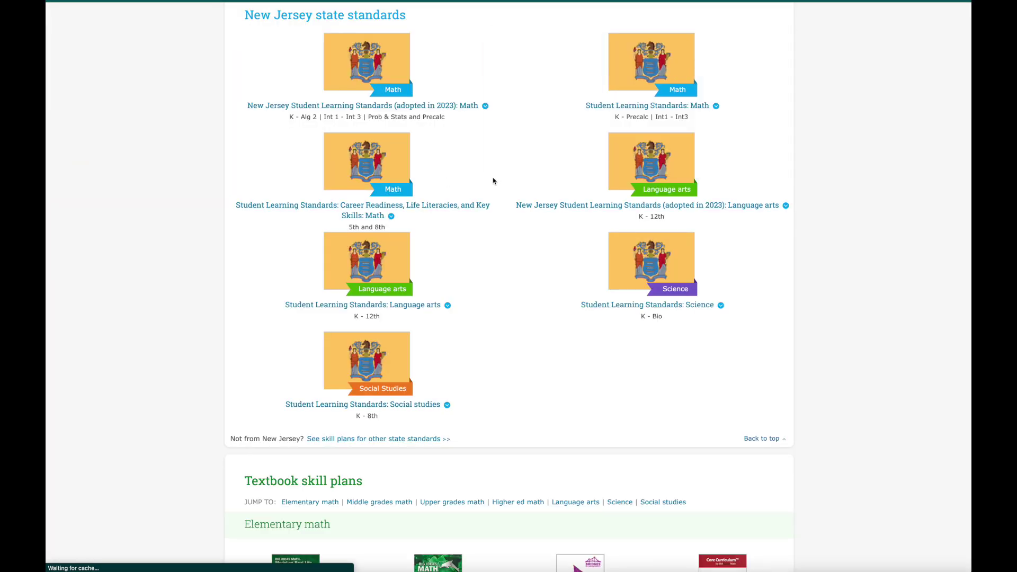
{"action": "scroll", "coordinate": [483, 179], "scroll_direction": "up", "scroll_amount": 1}
{"action": "scroll", "coordinate": [483, 179], "scroll_direction": "up", "scroll_amount": 4}
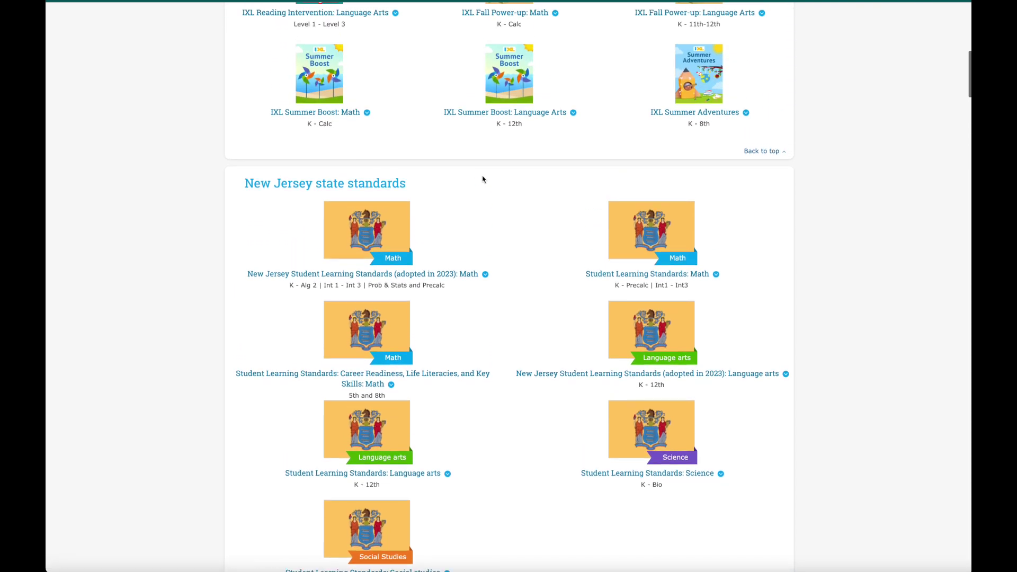
{"action": "scroll", "coordinate": [483, 179], "scroll_direction": "up", "scroll_amount": 5}
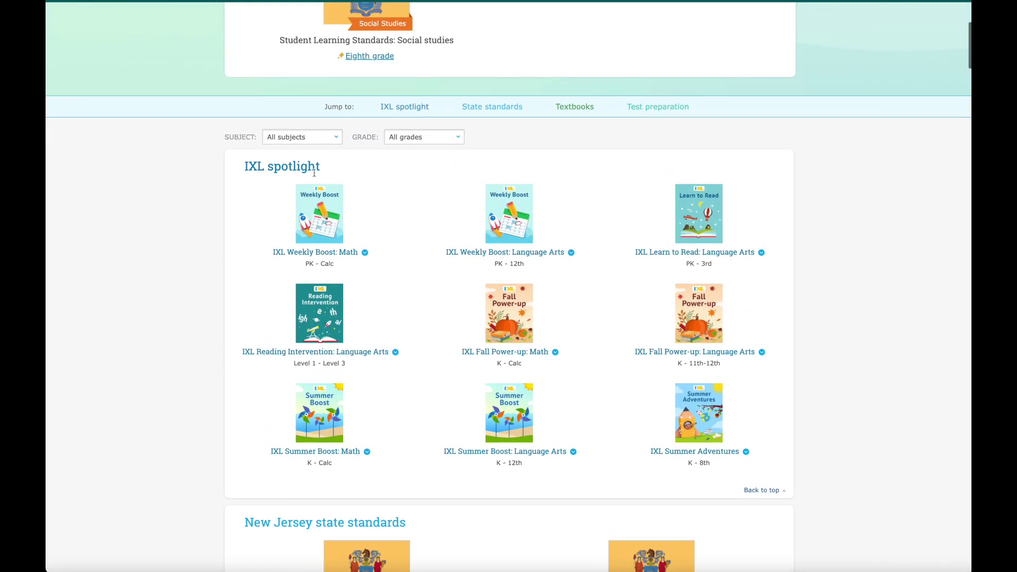
{"action": "mouse_move", "coordinate": [512, 244]}
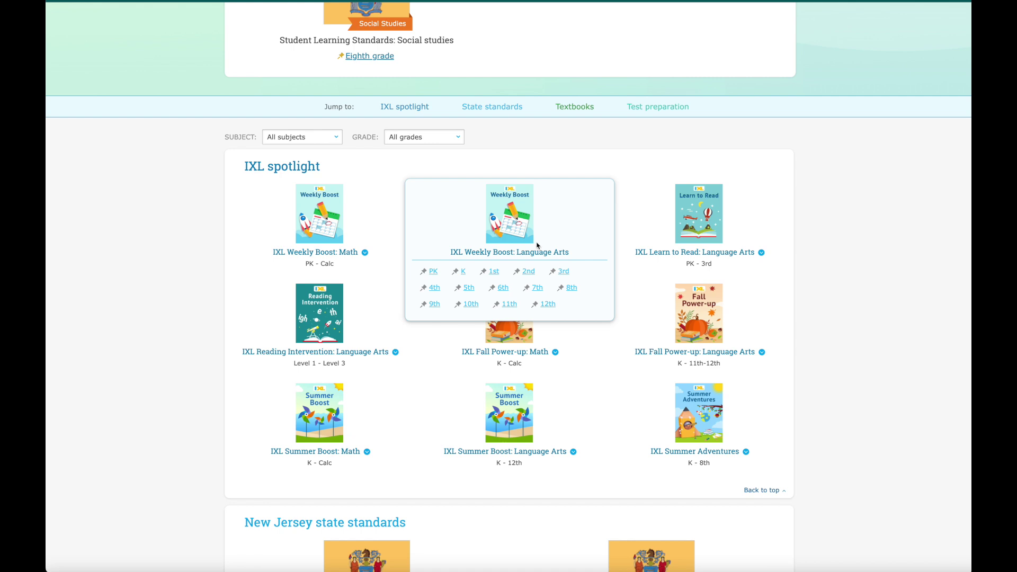
{"action": "mouse_move", "coordinate": [309, 303]}
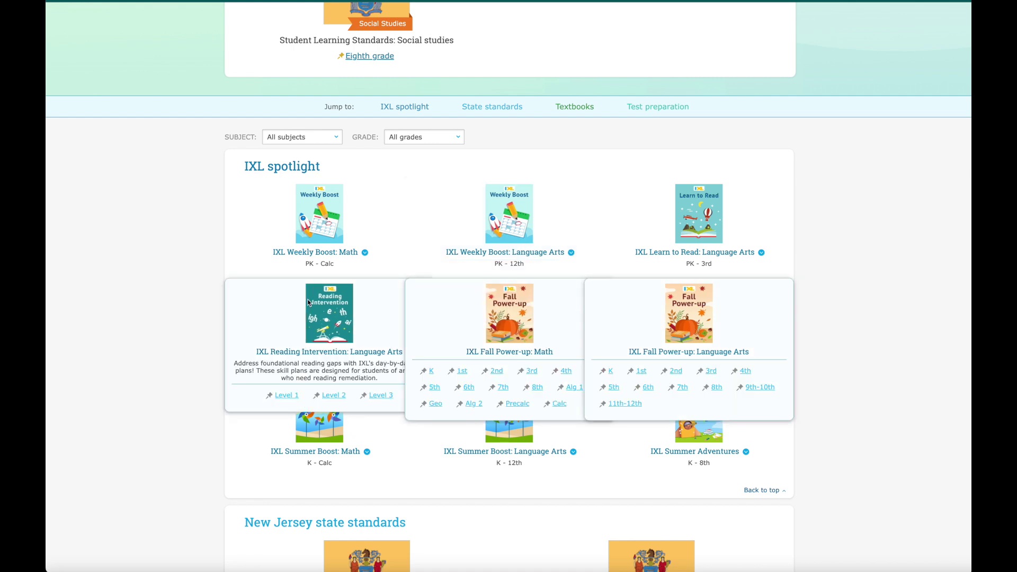
Open the 2nd-grade New Jersey Student Learning Standards (adopted in 2023) language arts plan and its skill "Choose the words with a given long vowel".
{"action": "scroll", "coordinate": [174, 292], "scroll_direction": "down", "scroll_amount": 6}
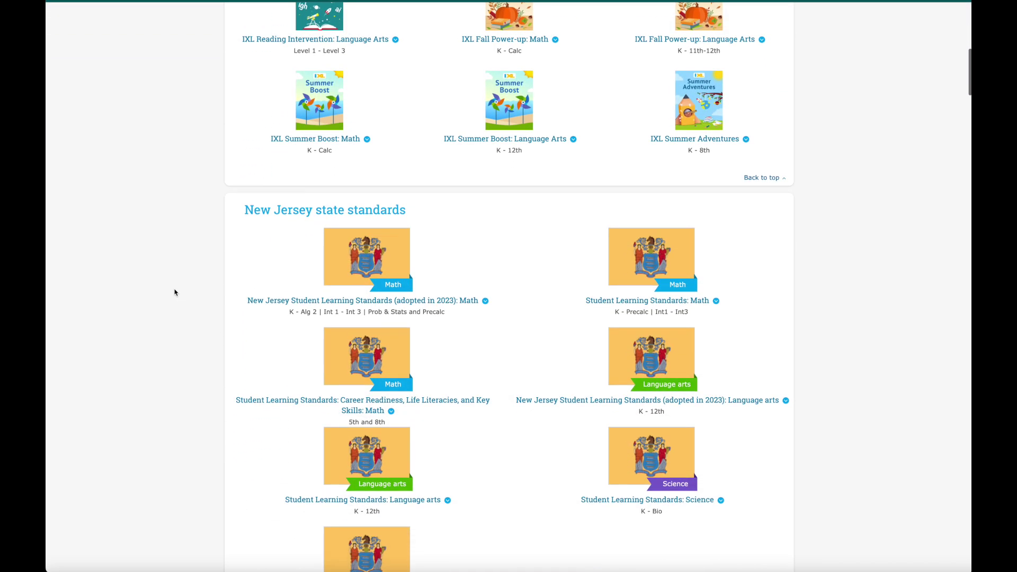
{"action": "scroll", "coordinate": [175, 292], "scroll_direction": "down", "scroll_amount": 2}
{"action": "mouse_move", "coordinate": [318, 179]}
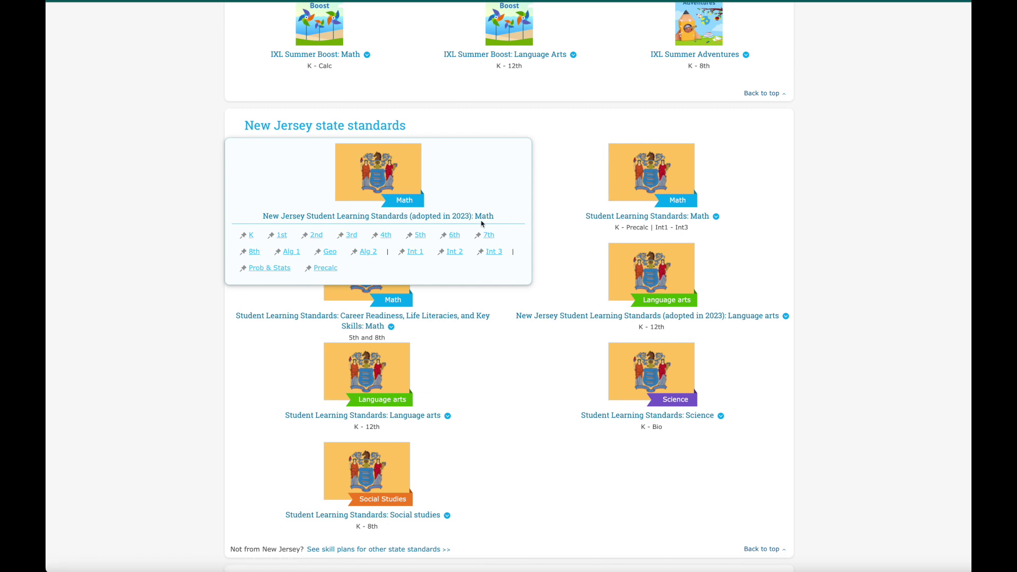
{"action": "mouse_move", "coordinate": [662, 299]}
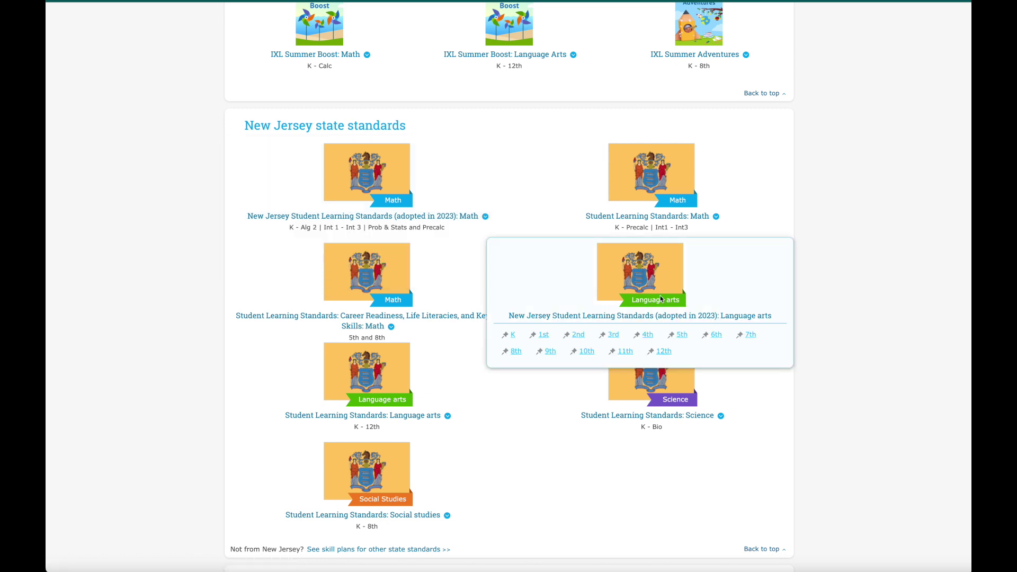
{"action": "left_click", "coordinate": [577, 334]}
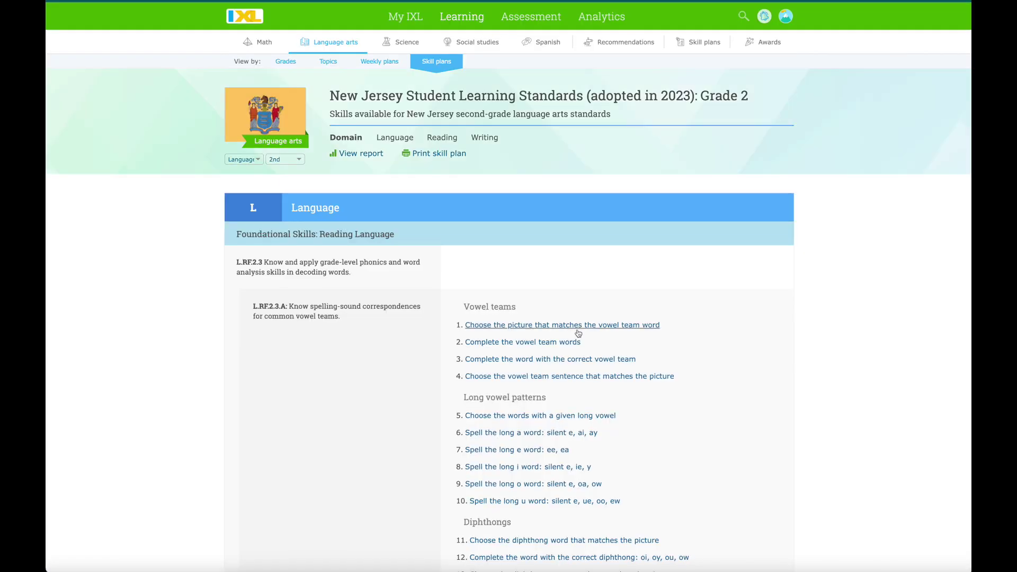
{"action": "scroll", "coordinate": [434, 303], "scroll_direction": "down", "scroll_amount": 3}
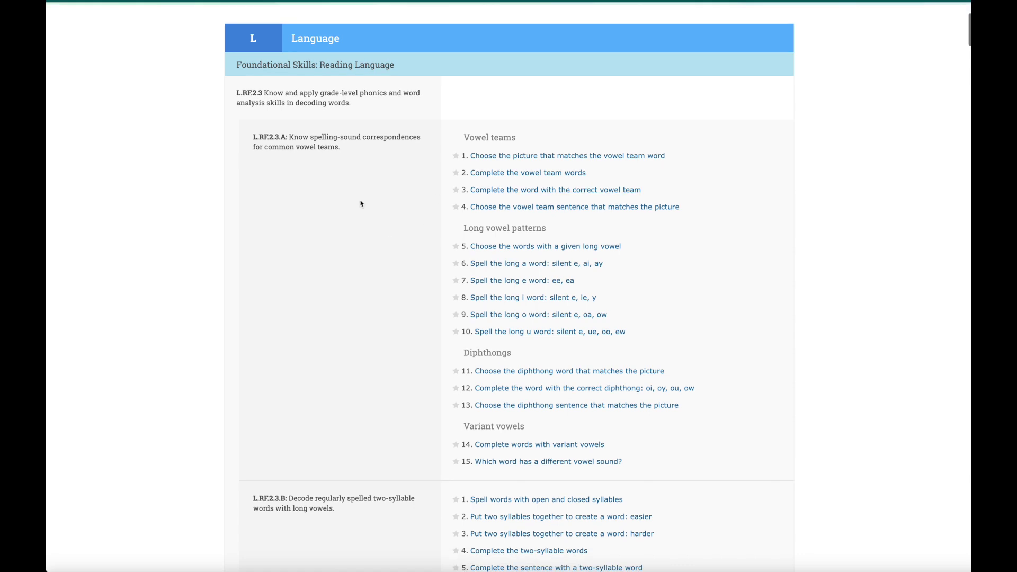
{"action": "left_click", "coordinate": [492, 251]}
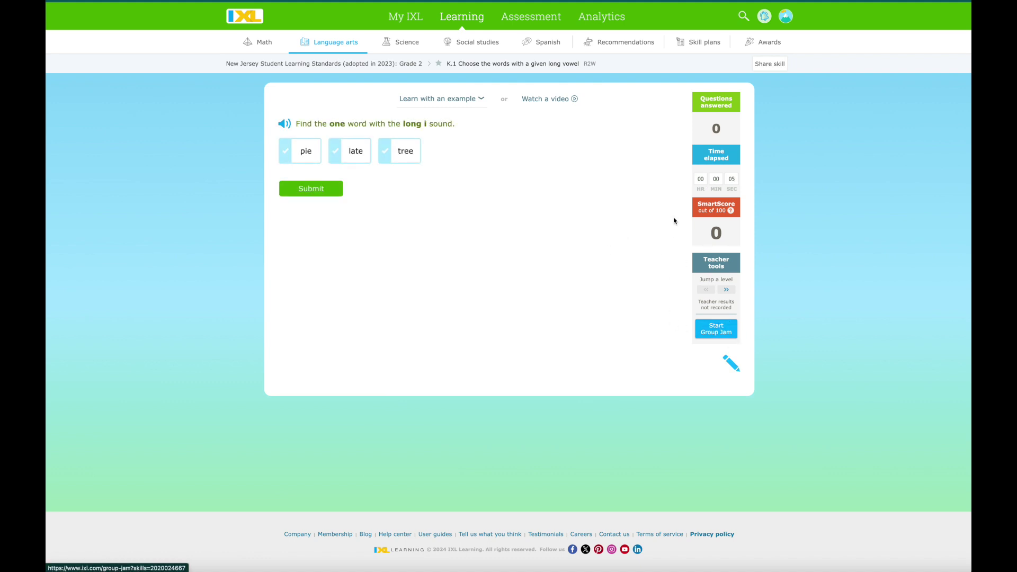
Open the textbook skill plans and browse the elementary math textbooks.
{"action": "mouse_move", "coordinate": [772, 68]}
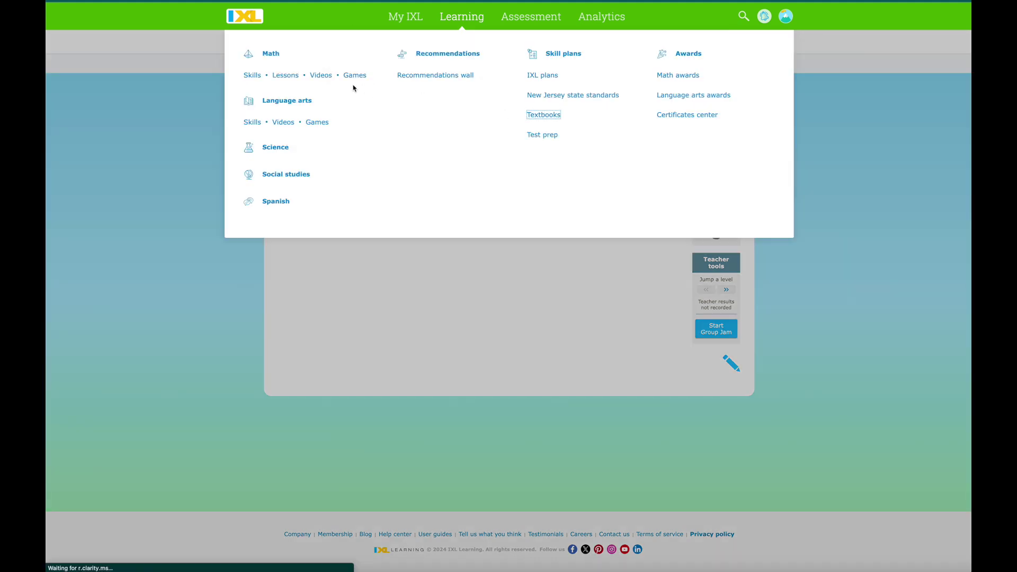
{"action": "left_click", "coordinate": [535, 114]}
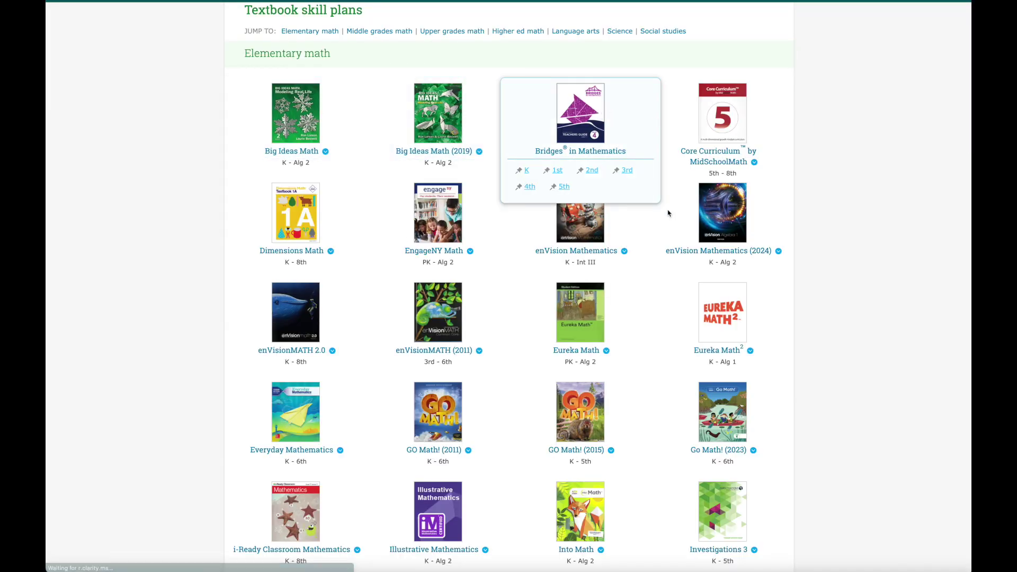
{"action": "scroll", "coordinate": [656, 297], "scroll_direction": "down", "scroll_amount": 3}
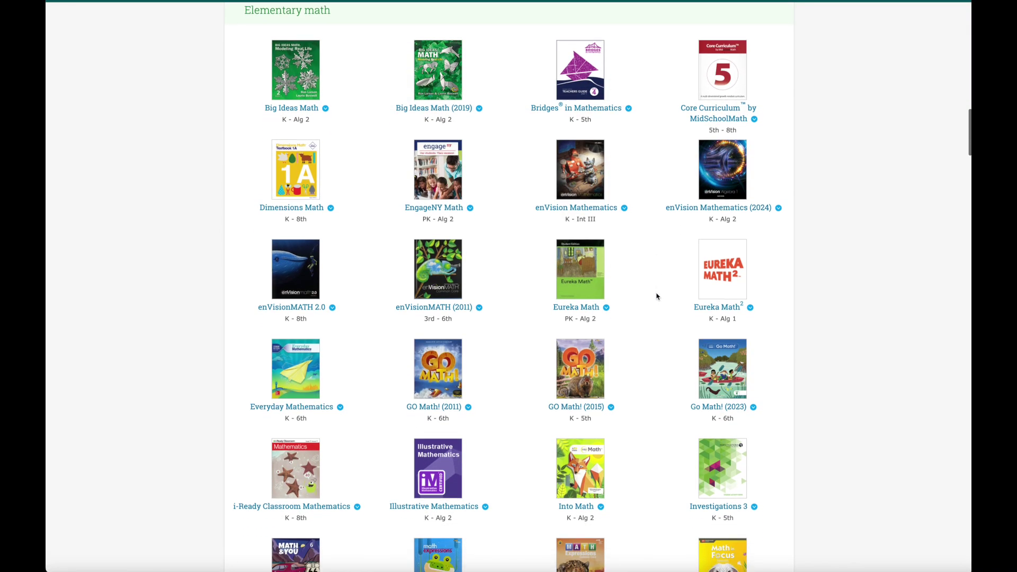
{"action": "scroll", "coordinate": [656, 296], "scroll_direction": "down", "scroll_amount": 1}
{"action": "mouse_move", "coordinate": [427, 136]}
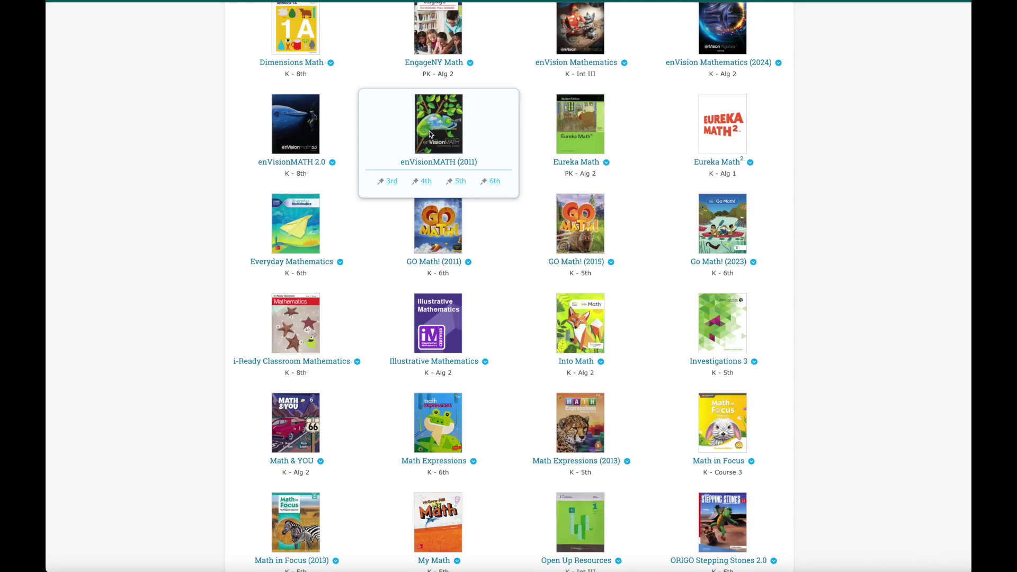
{"action": "scroll", "coordinate": [435, 132], "scroll_direction": "up", "scroll_amount": 1}
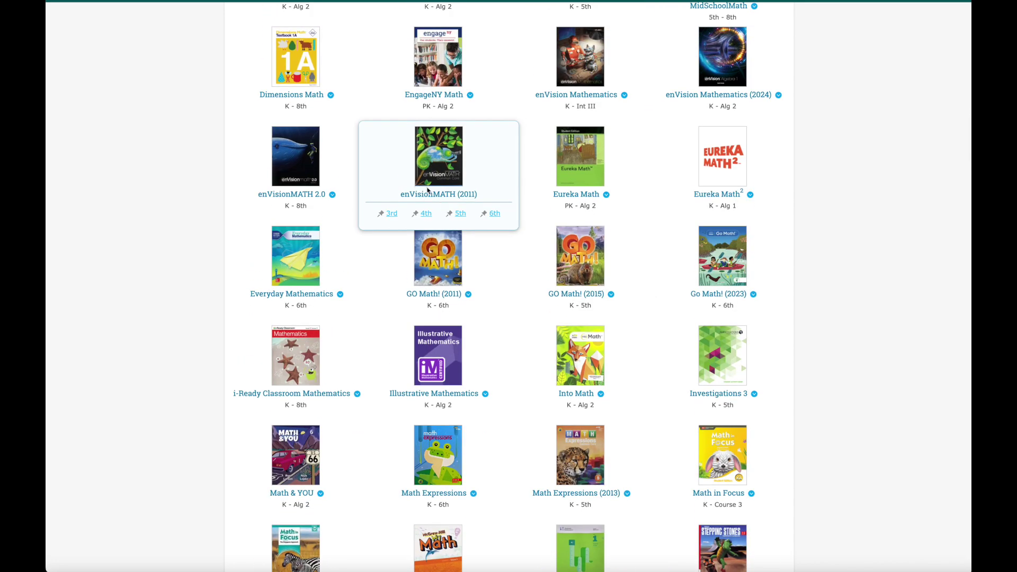
Compare the grade-level plans offered for the enVision textbooks, including enVisionMATH 2.0, enVisionMATH (2011), and enVision Mathematics.
{"action": "mouse_move", "coordinate": [285, 172]}
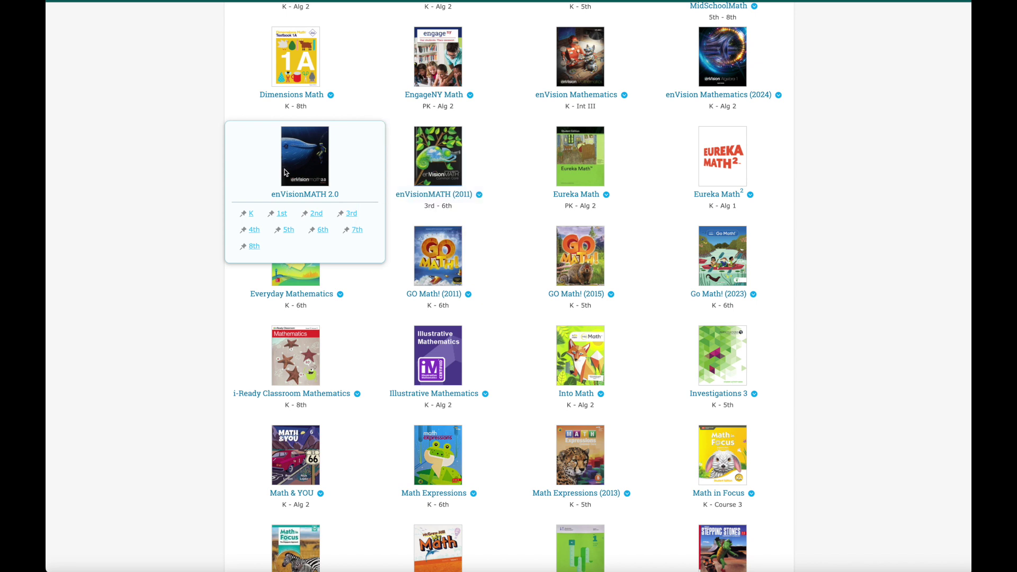
{"action": "mouse_move", "coordinate": [444, 162]}
{"action": "mouse_move", "coordinate": [577, 77]}
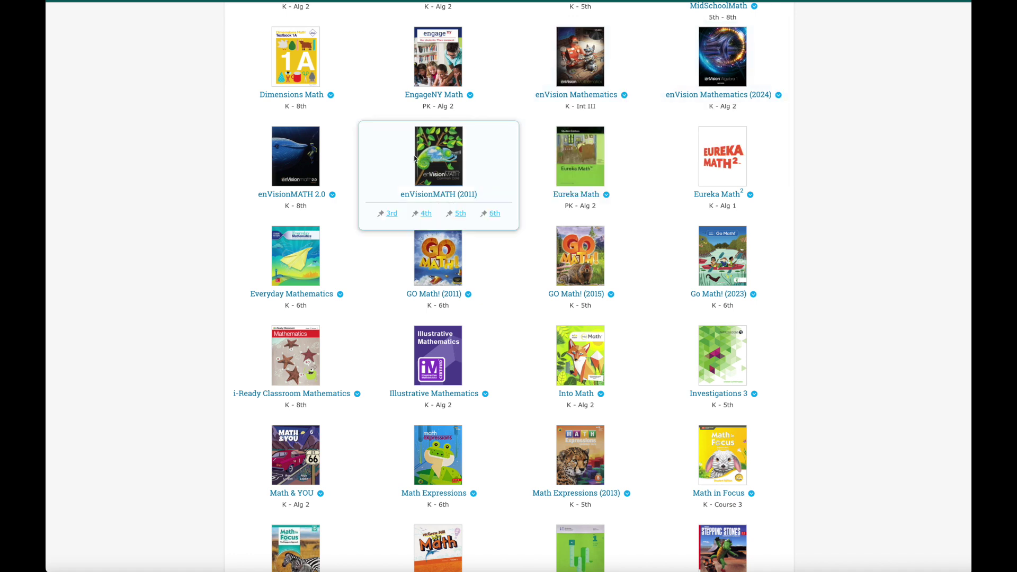
{"action": "mouse_move", "coordinate": [319, 153]}
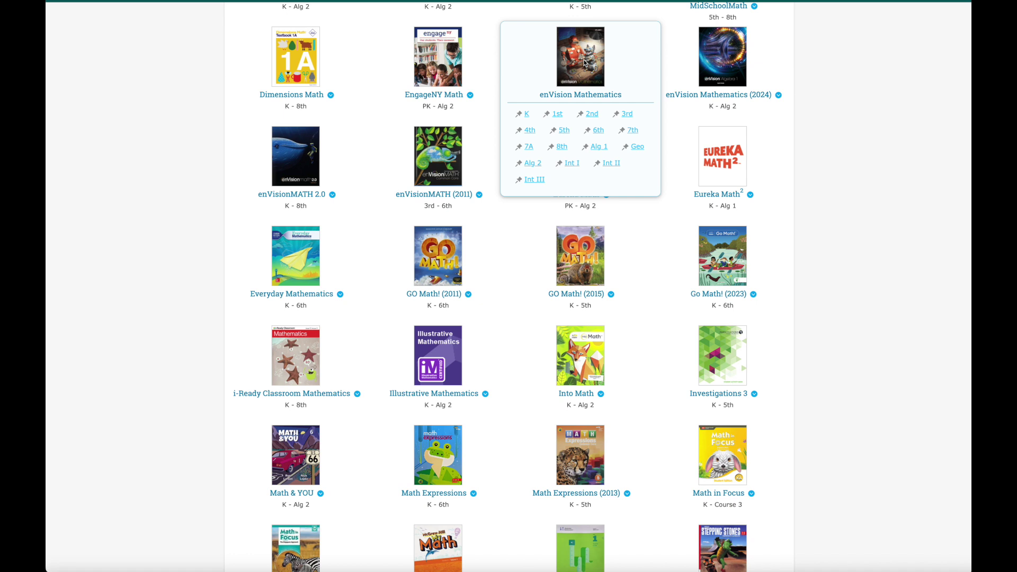
{"action": "mouse_move", "coordinate": [725, 57]}
{"action": "mouse_move", "coordinate": [373, 231]}
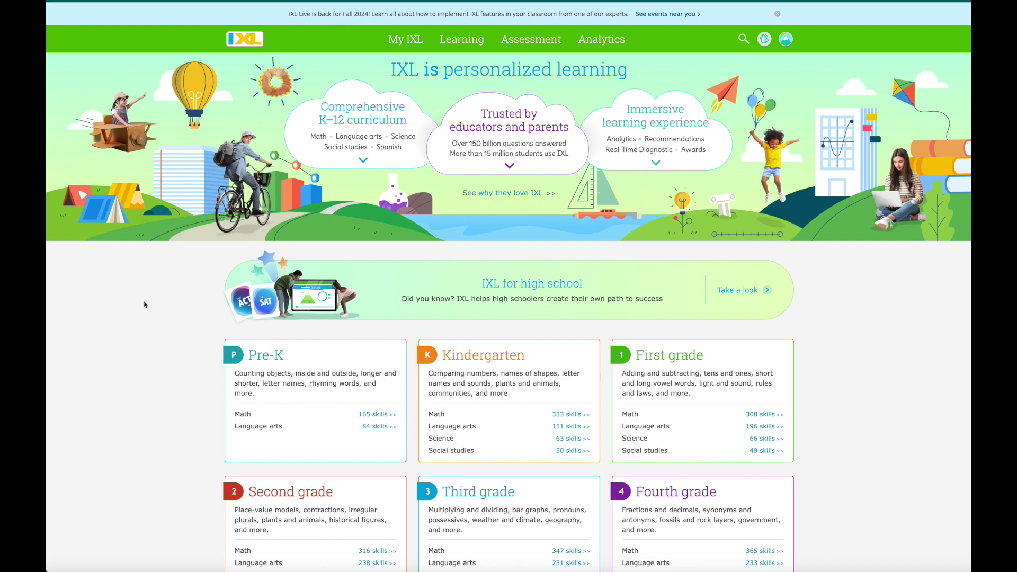
Open the Group Jam setup and invite all students.
{"action": "mouse_move", "coordinate": [405, 42]}
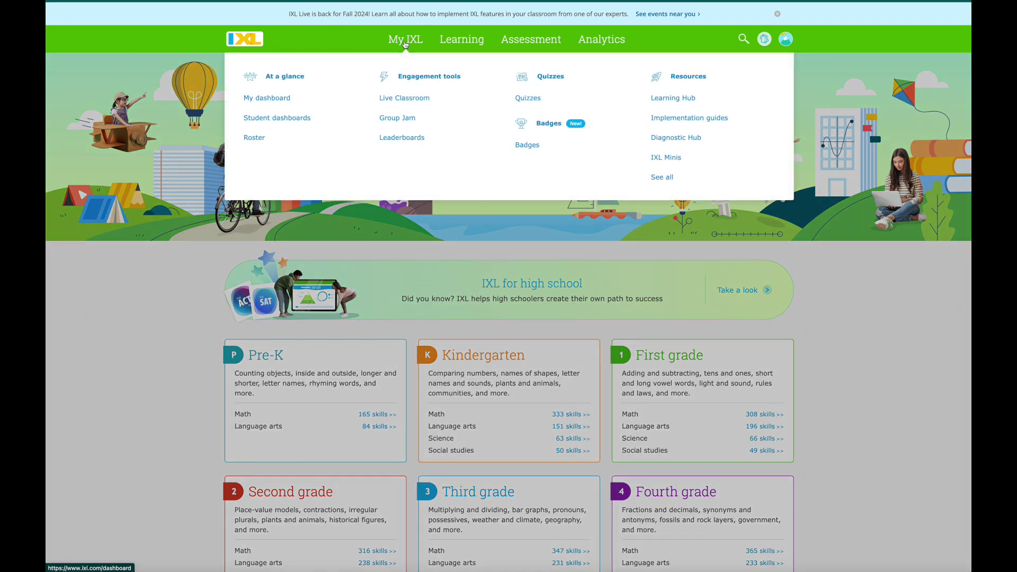
{"action": "left_click", "coordinate": [385, 119]}
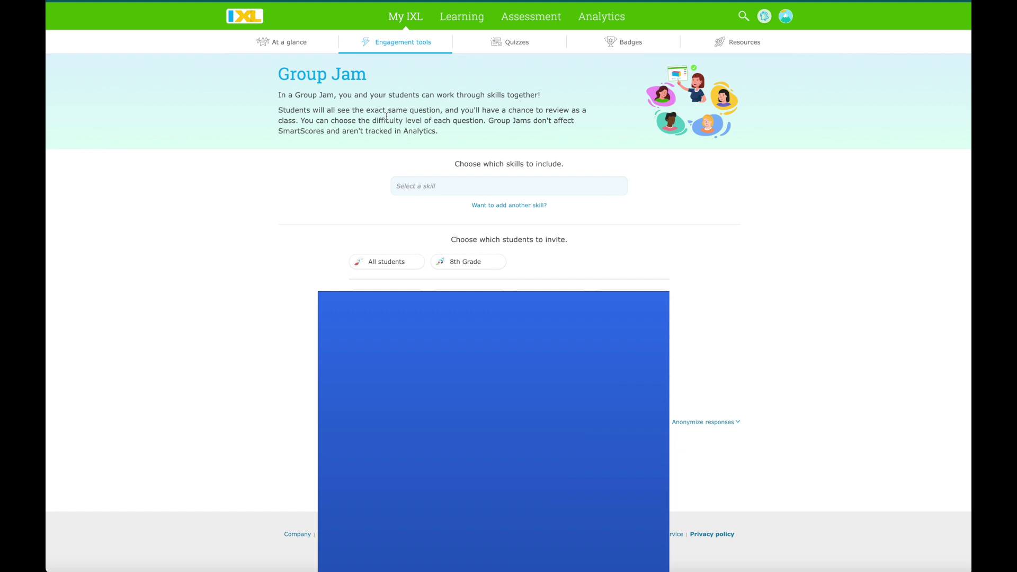
{"action": "left_click", "coordinate": [373, 264]}
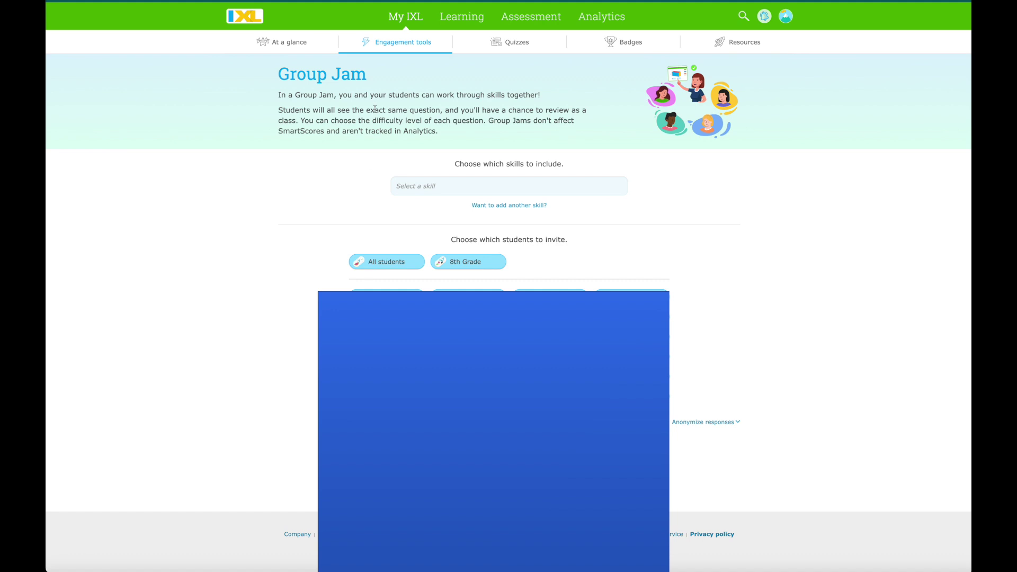
Add the social studies skill "Washington's presidency: part I" from the Grade 8 SS plan: standard 6.1.8, Era 3, CivicsPI.3.a, Early Republic.
{"action": "left_click", "coordinate": [430, 187]}
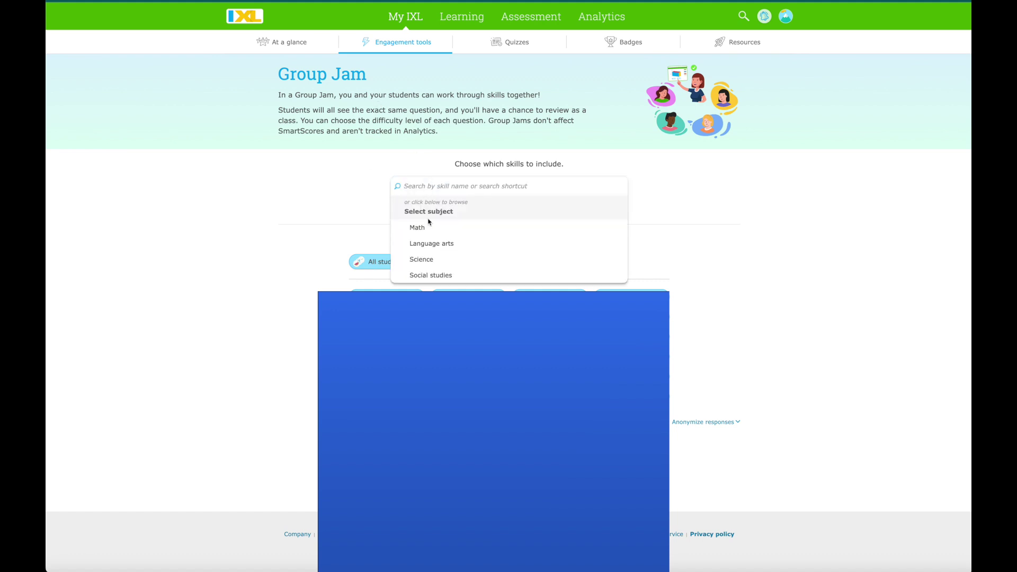
{"action": "left_click", "coordinate": [432, 275]}
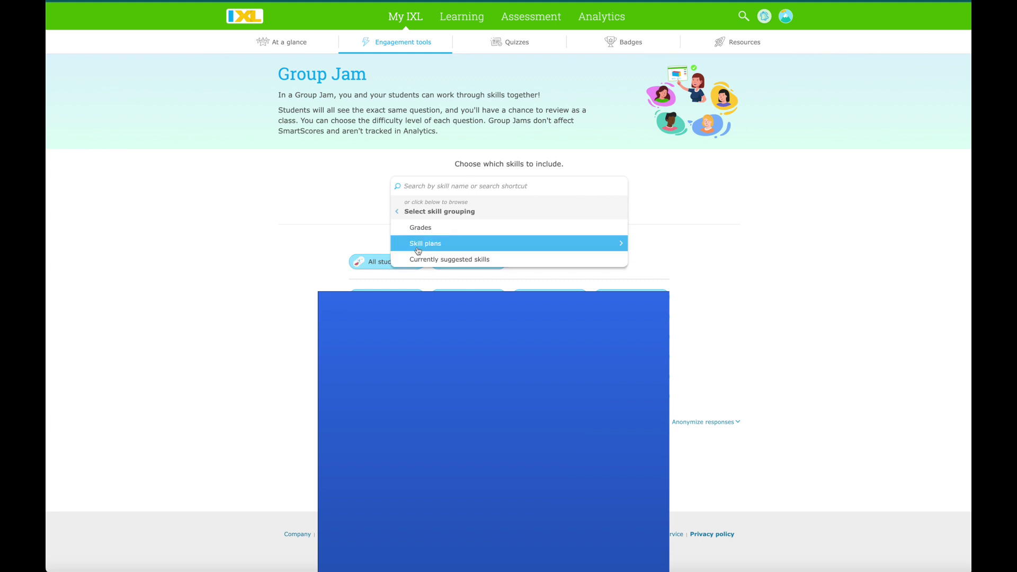
{"action": "left_click", "coordinate": [419, 250]}
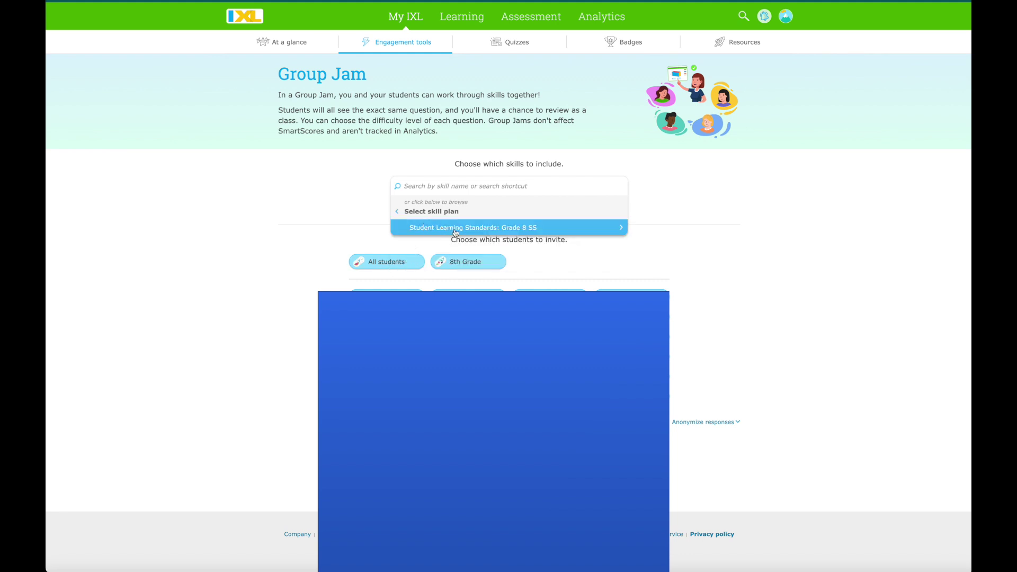
{"action": "left_click", "coordinate": [532, 230]}
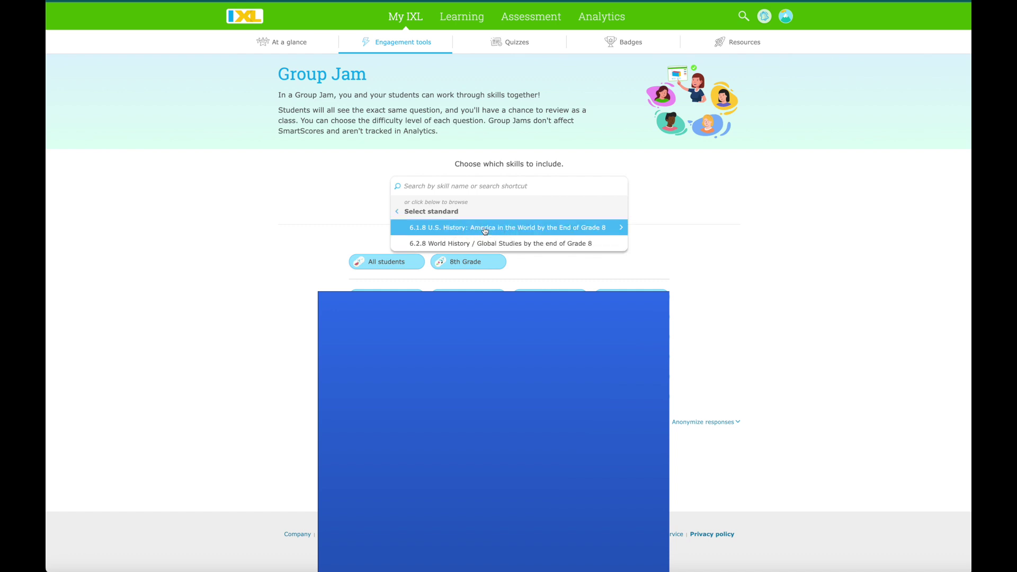
{"action": "left_click", "coordinate": [586, 230]}
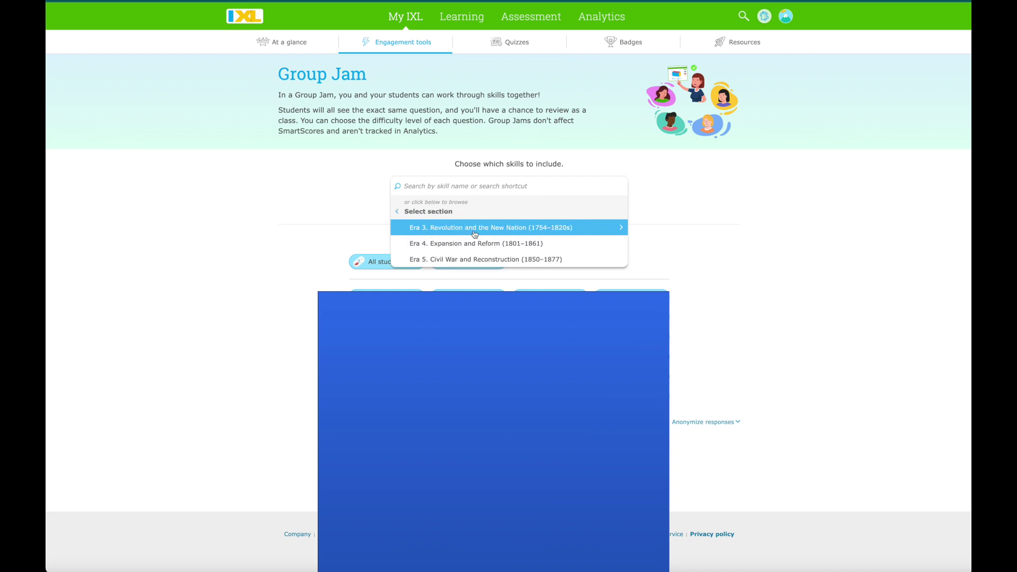
{"action": "left_click", "coordinate": [514, 232]}
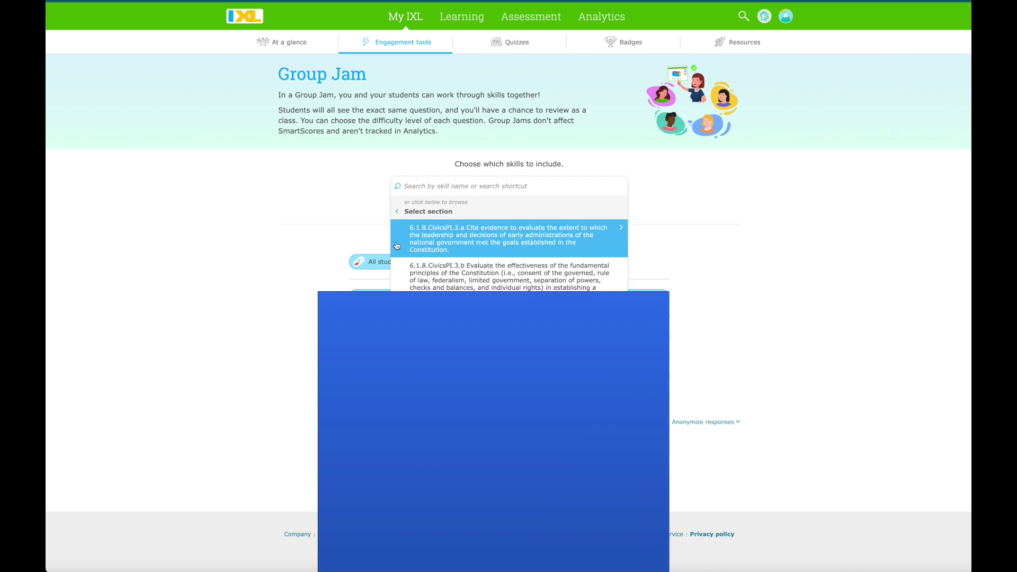
{"action": "left_click", "coordinate": [470, 247]}
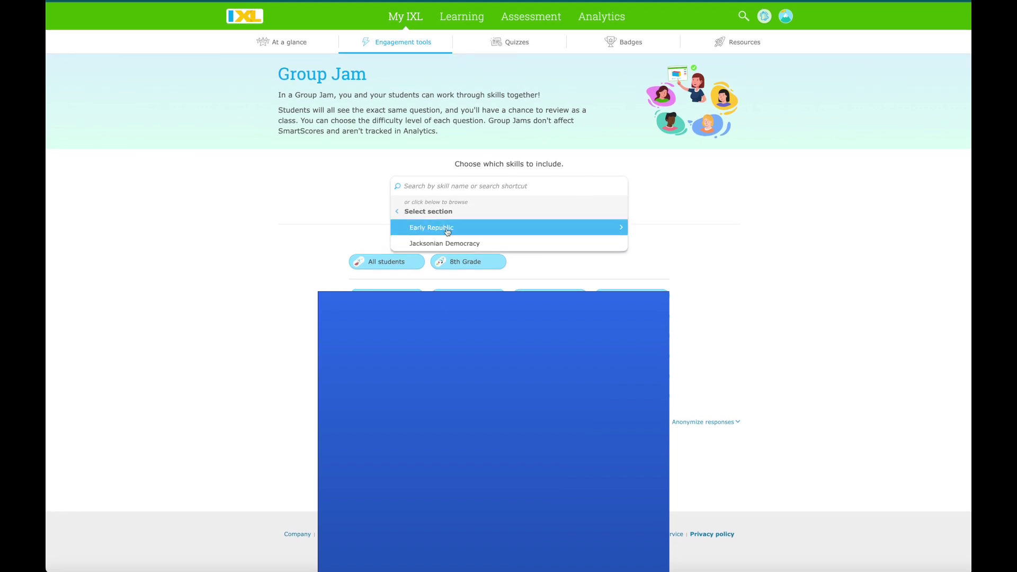
{"action": "left_click", "coordinate": [447, 232]}
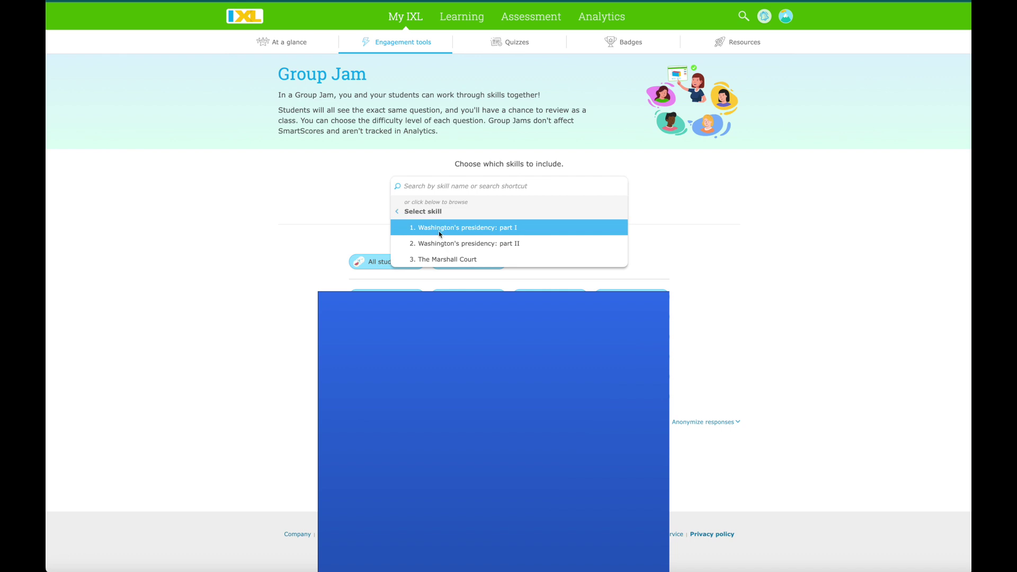
{"action": "left_click", "coordinate": [440, 229]}
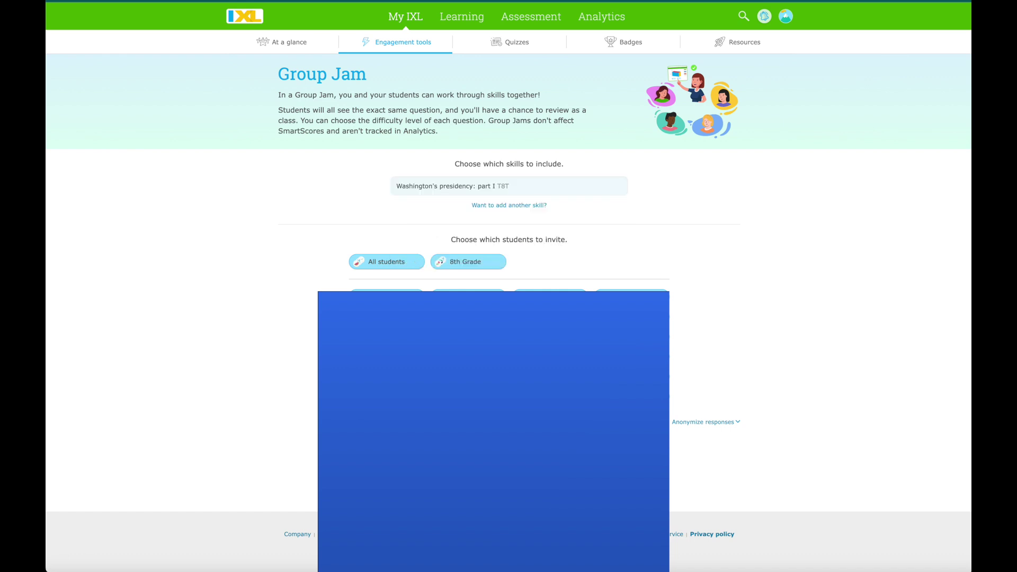
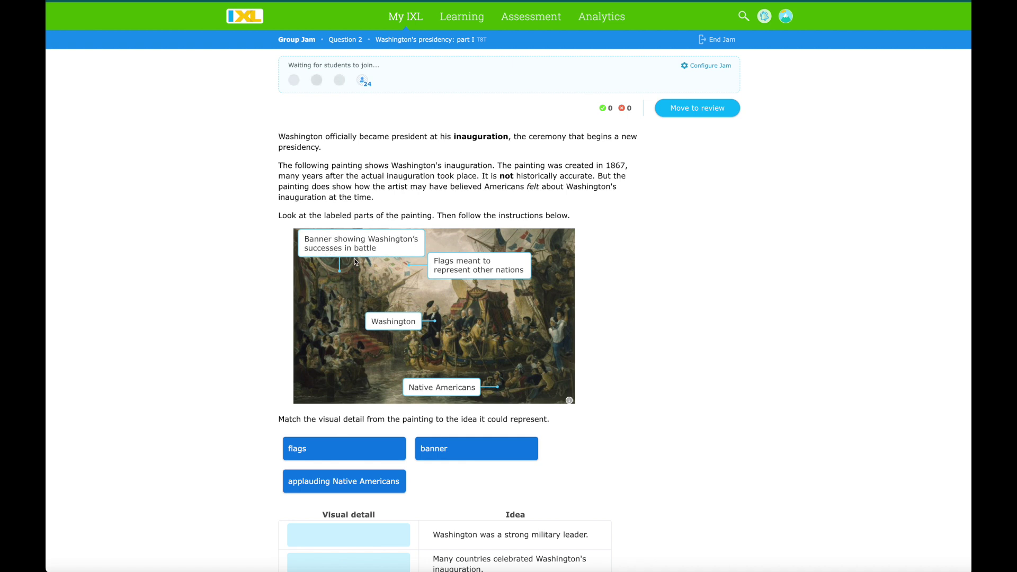
Match banner to the strong military leader, flags to the many countries celebrating, and applauding Native Americans to the people with a long history.
{"action": "scroll", "coordinate": [360, 265], "scroll_direction": "down", "scroll_amount": 1}
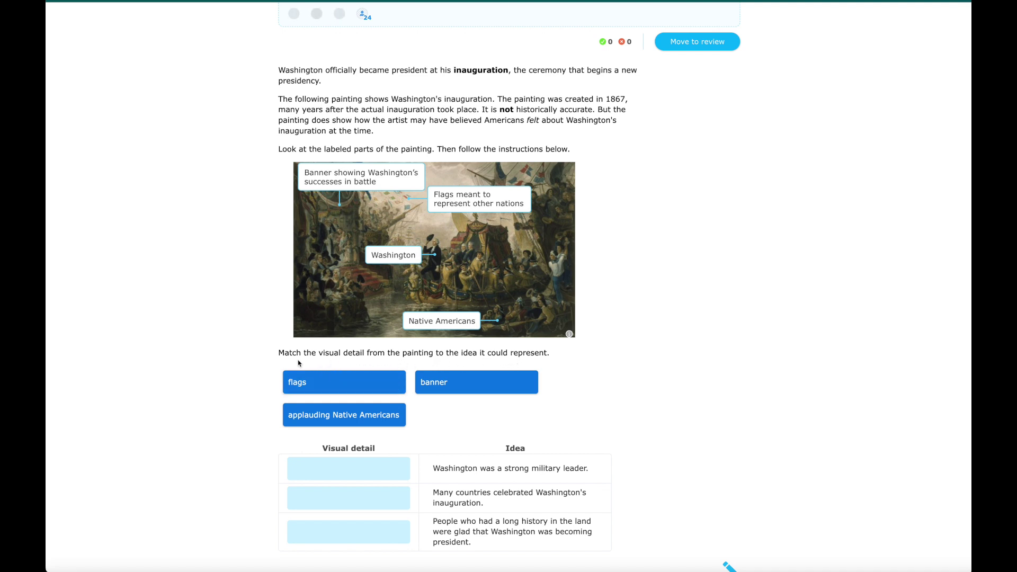
{"action": "scroll", "coordinate": [289, 359], "scroll_direction": "down", "scroll_amount": 2}
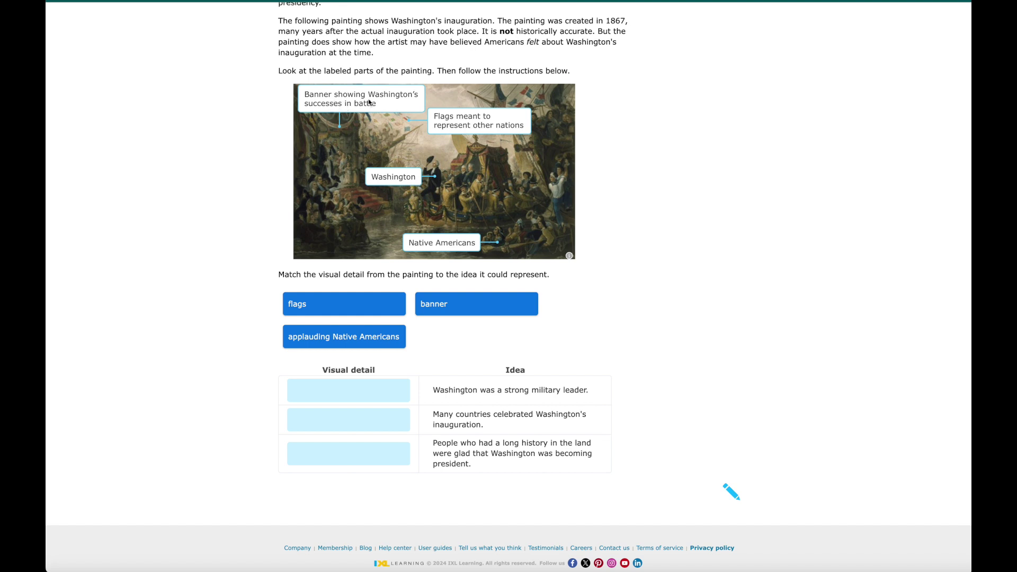
{"action": "left_click_drag", "start_coordinate": [451, 311], "coordinate": [352, 413]}
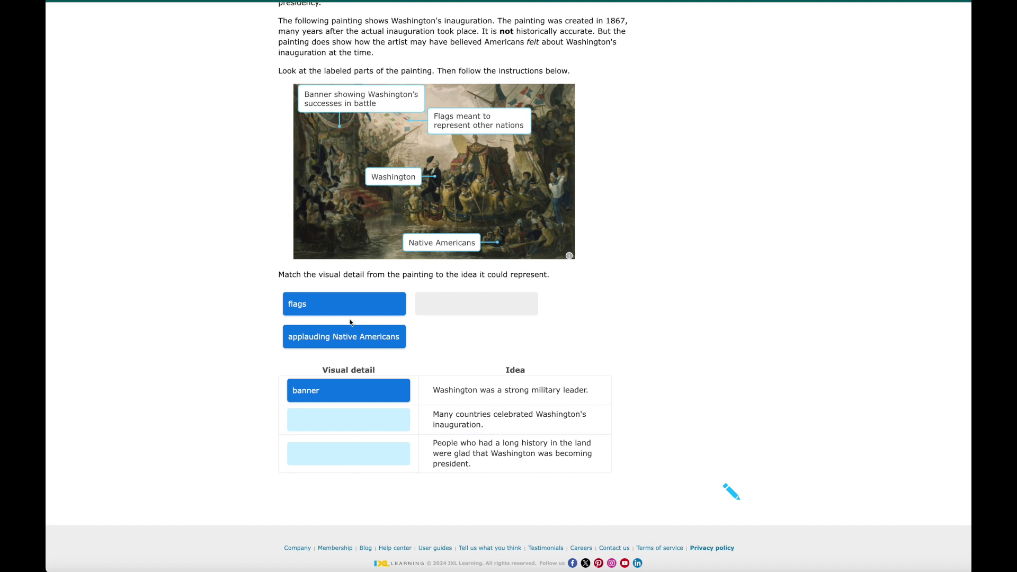
{"action": "left_click_drag", "start_coordinate": [342, 314], "coordinate": [345, 429]}
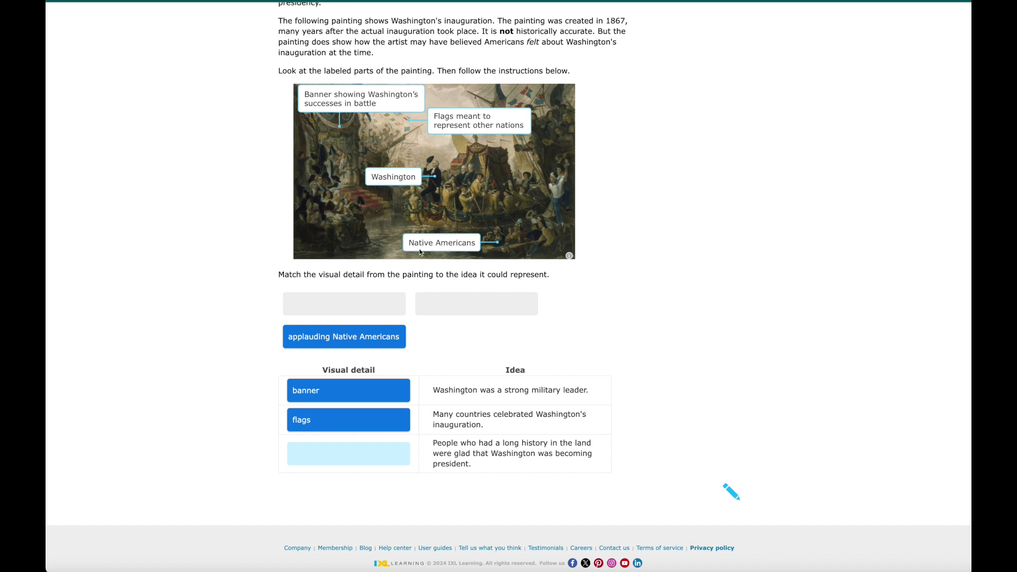
{"action": "left_click_drag", "start_coordinate": [339, 337], "coordinate": [335, 456]}
Move the Group Jam question to review and read through its correct answer and explanation.
{"action": "scroll", "coordinate": [418, 216], "scroll_direction": "up", "scroll_amount": 3}
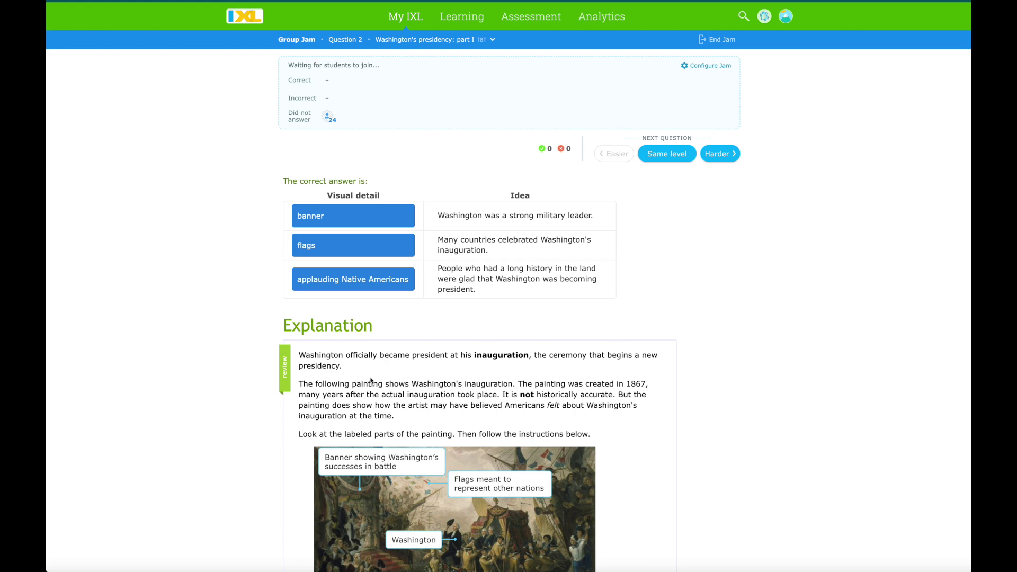
{"action": "scroll", "coordinate": [397, 381], "scroll_direction": "down", "scroll_amount": 3}
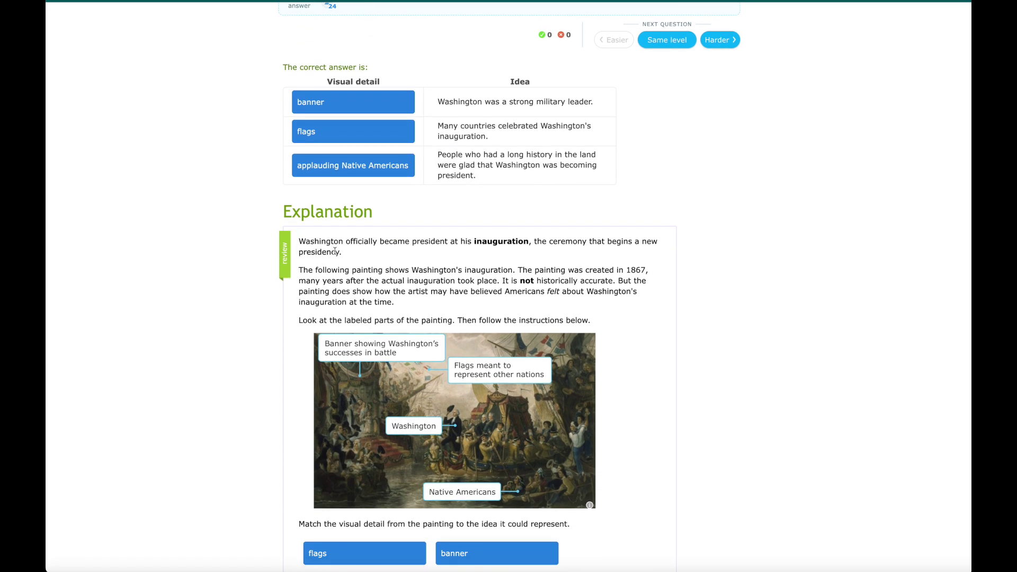
{"action": "scroll", "coordinate": [433, 360], "scroll_direction": "down", "scroll_amount": 12}
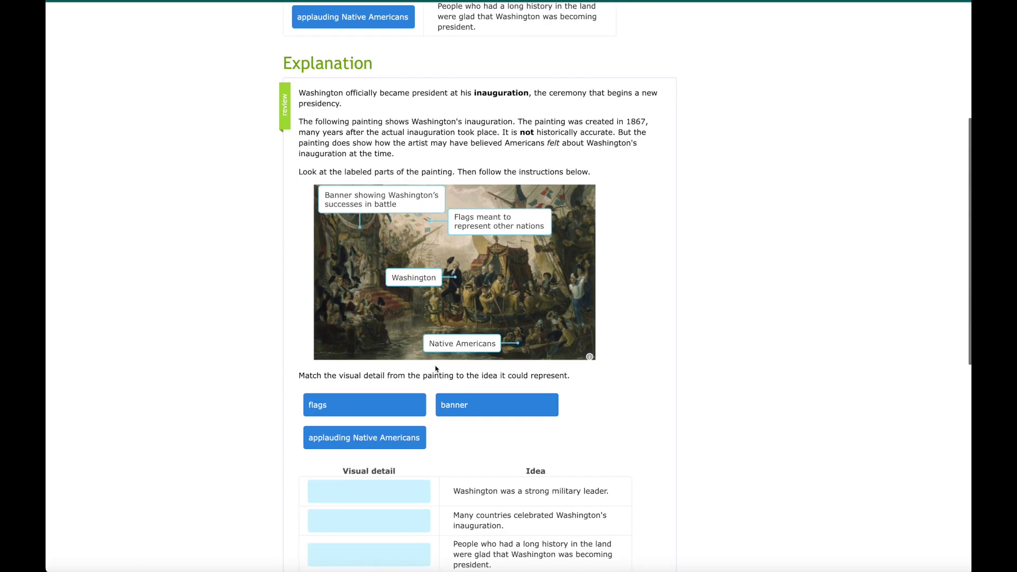
{"action": "scroll", "coordinate": [393, 364], "scroll_direction": "down", "scroll_amount": 3}
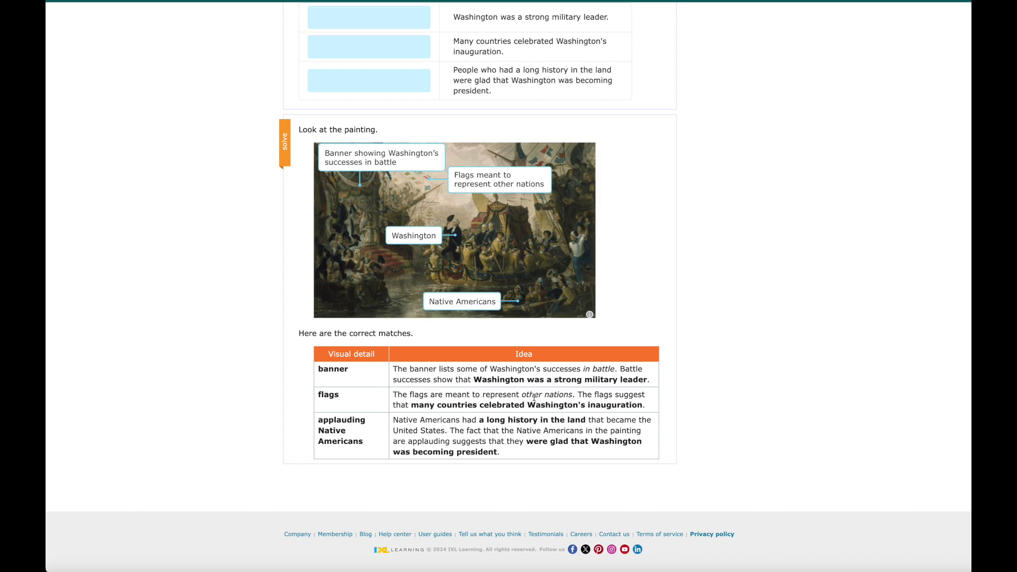
{"action": "scroll", "coordinate": [534, 397], "scroll_direction": "up", "scroll_amount": 20}
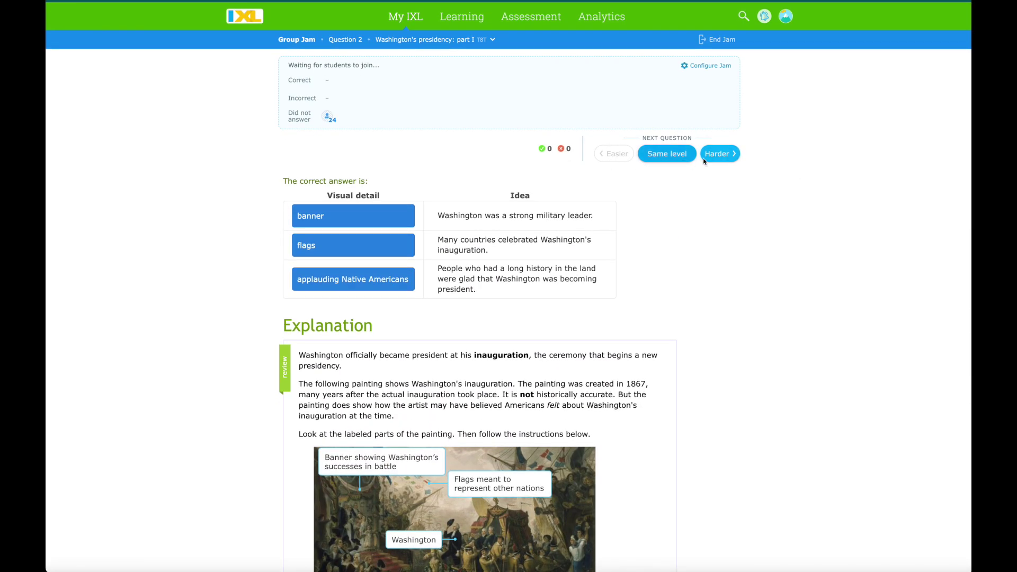
Advance the Group Jam to another question at the same level.
{"action": "scroll", "coordinate": [719, 159], "scroll_direction": "down", "scroll_amount": 1}
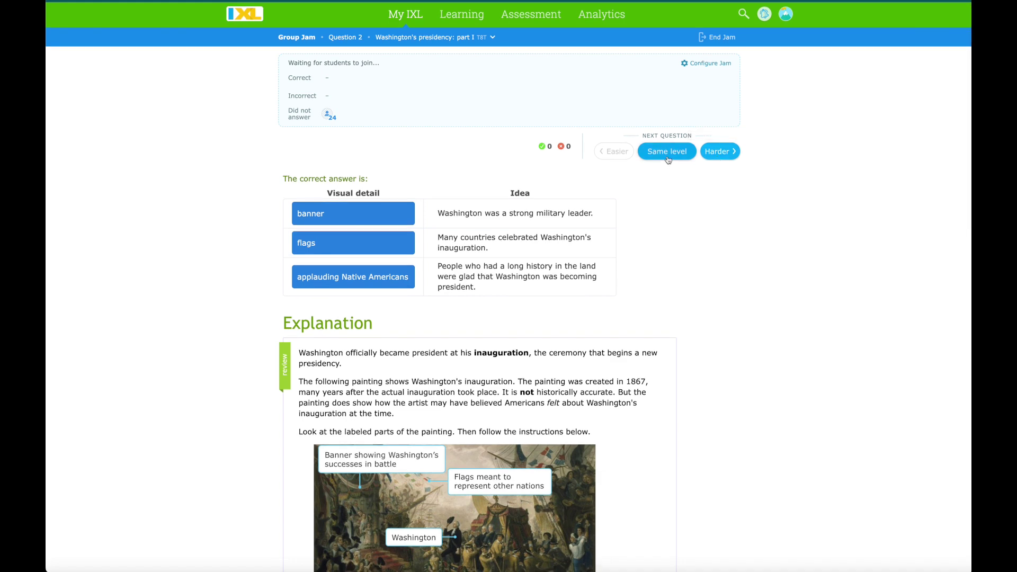
{"action": "scroll", "coordinate": [668, 160], "scroll_direction": "down", "scroll_amount": 1}
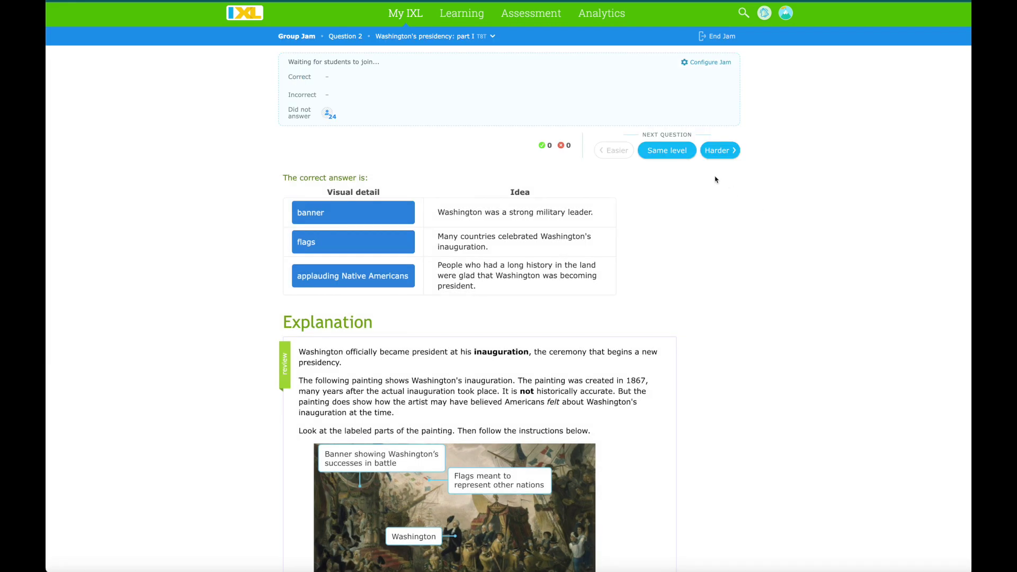
{"action": "left_click", "coordinate": [680, 155]}
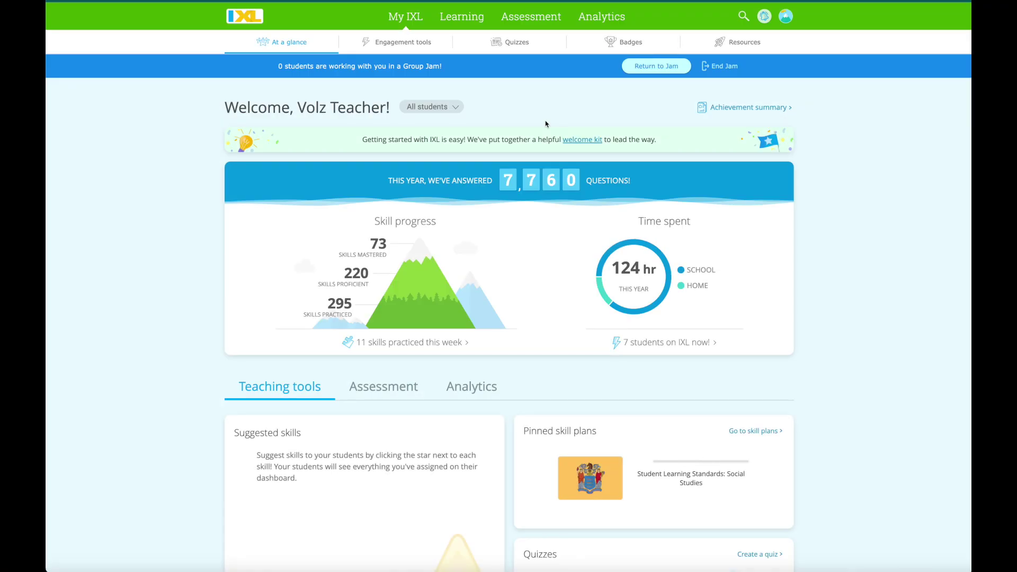
Start a first leaderboard for all students that records the number of skills proficient.
{"action": "mouse_move", "coordinate": [419, 42]}
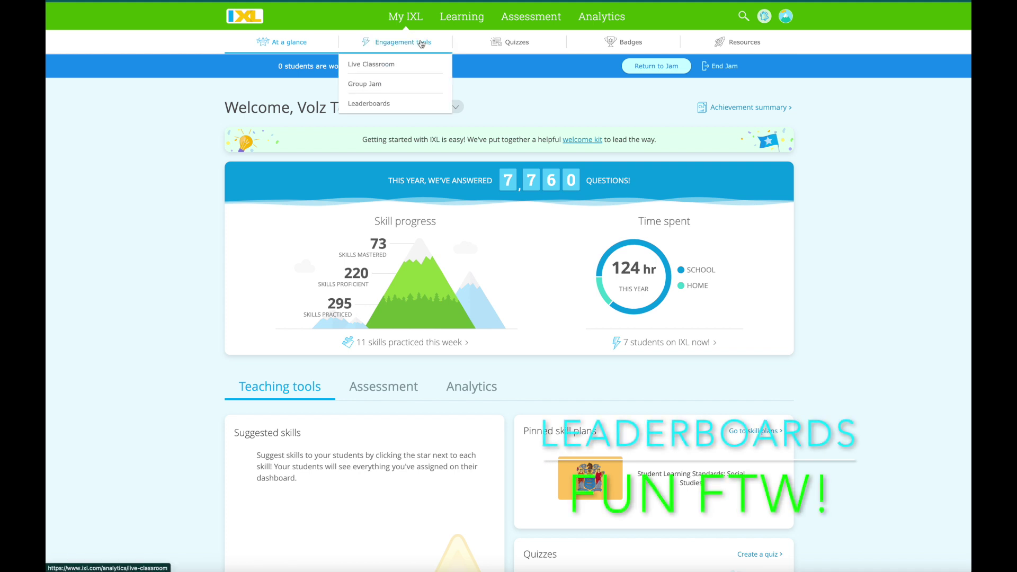
{"action": "left_click", "coordinate": [369, 105]}
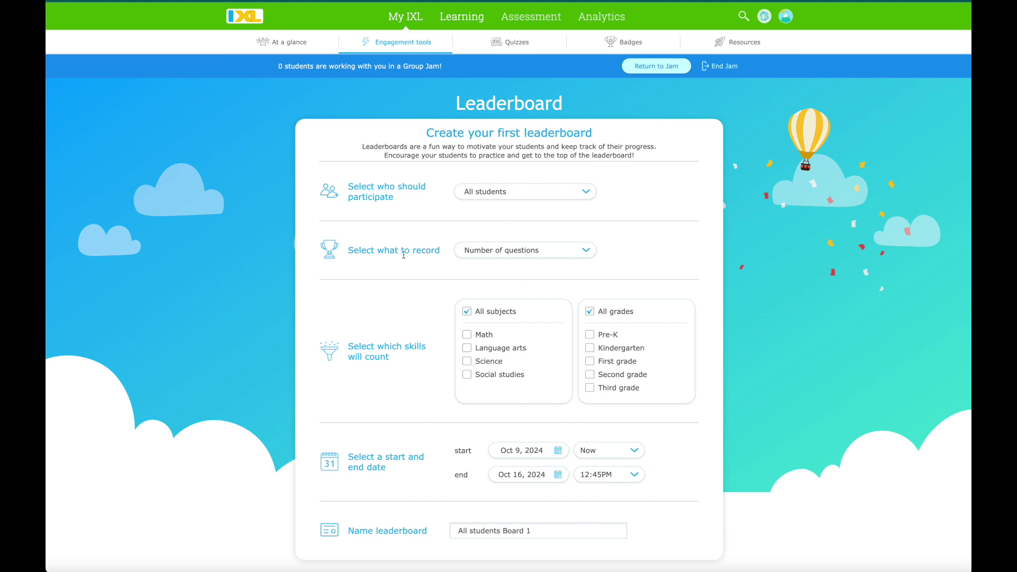
{"action": "left_click", "coordinate": [499, 258]}
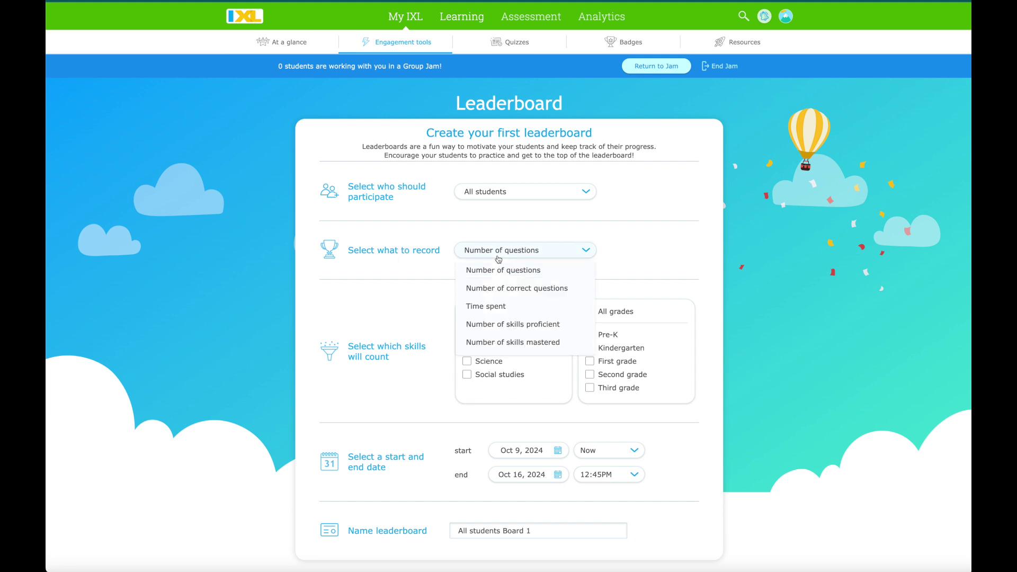
{"action": "left_click", "coordinate": [474, 327]}
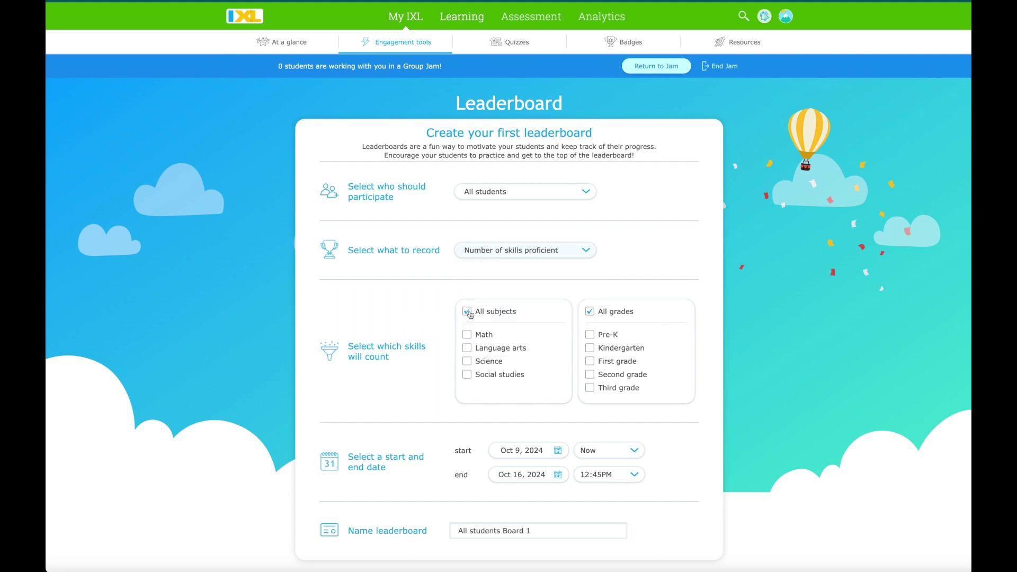
Limit the skills that count toward the leaderboard to eighth grade language arts.
{"action": "left_click", "coordinate": [466, 348]}
{"action": "scroll", "coordinate": [598, 383], "scroll_direction": "down", "scroll_amount": 3}
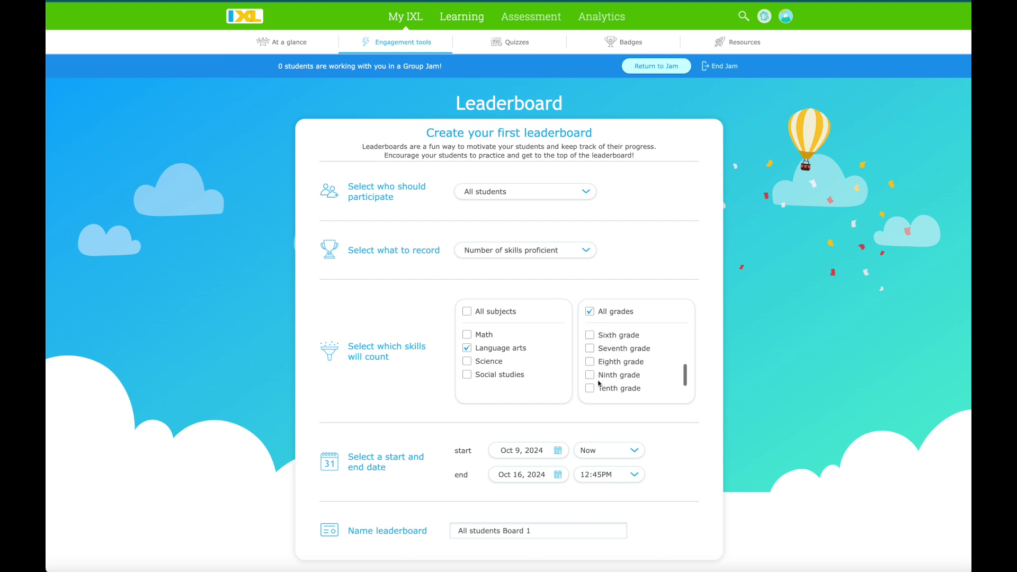
{"action": "left_click", "coordinate": [590, 358]}
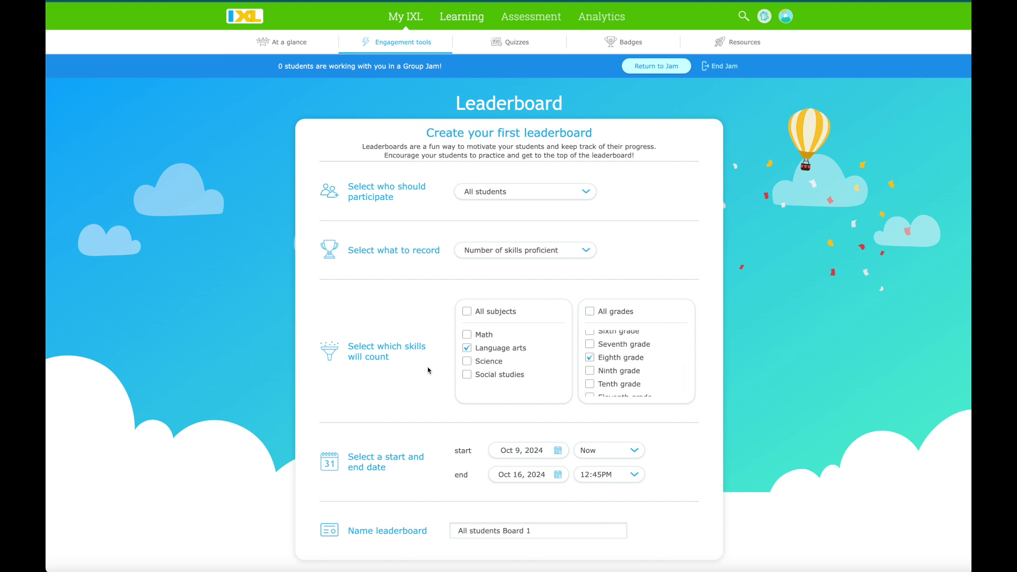
Name the leaderboard "Language Arts Leaderboard!" and create it.
{"action": "scroll", "coordinate": [424, 372], "scroll_direction": "down", "scroll_amount": 3}
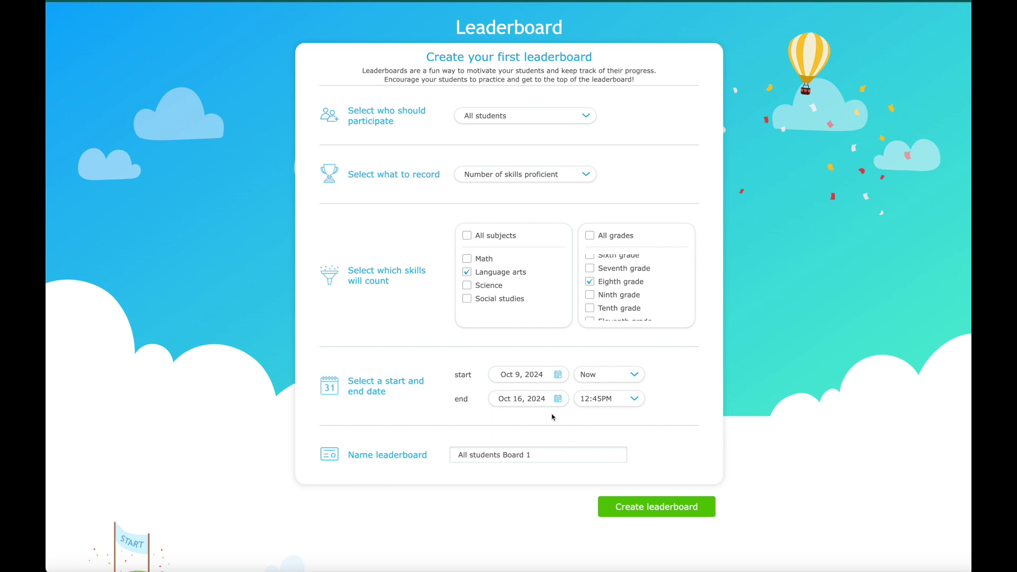
{"action": "left_click", "coordinate": [541, 456]}
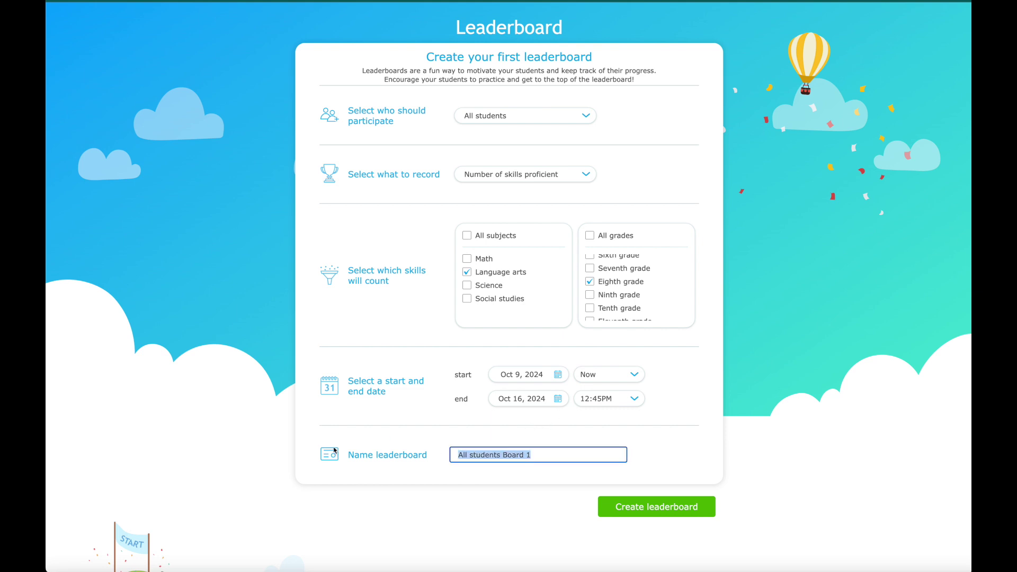
{"action": "type", "text": "Language Arts LeaderBoard!"}
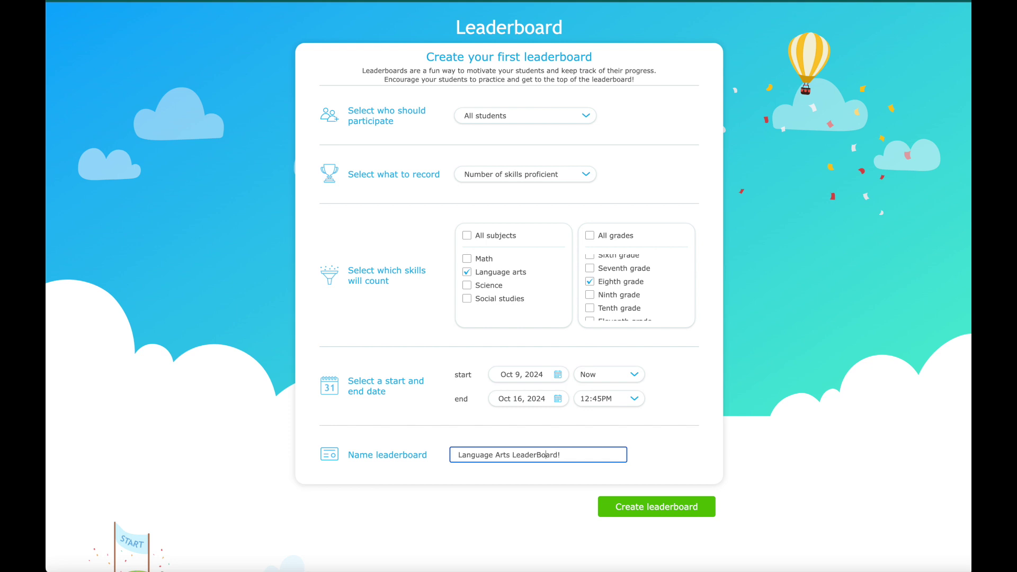
{"action": "key", "text": "BackSpace"}
{"action": "type", "text": "b"}
{"action": "left_click", "coordinate": [649, 508]}
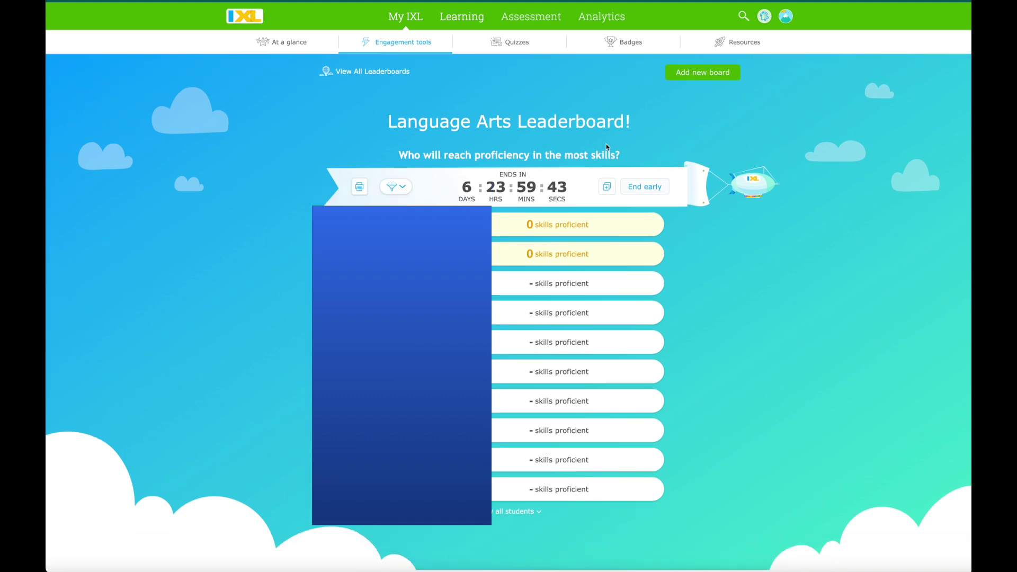
Open the form for an additional leaderboard and look at its end date calendar and the options for what to record.
{"action": "left_click", "coordinate": [681, 72]}
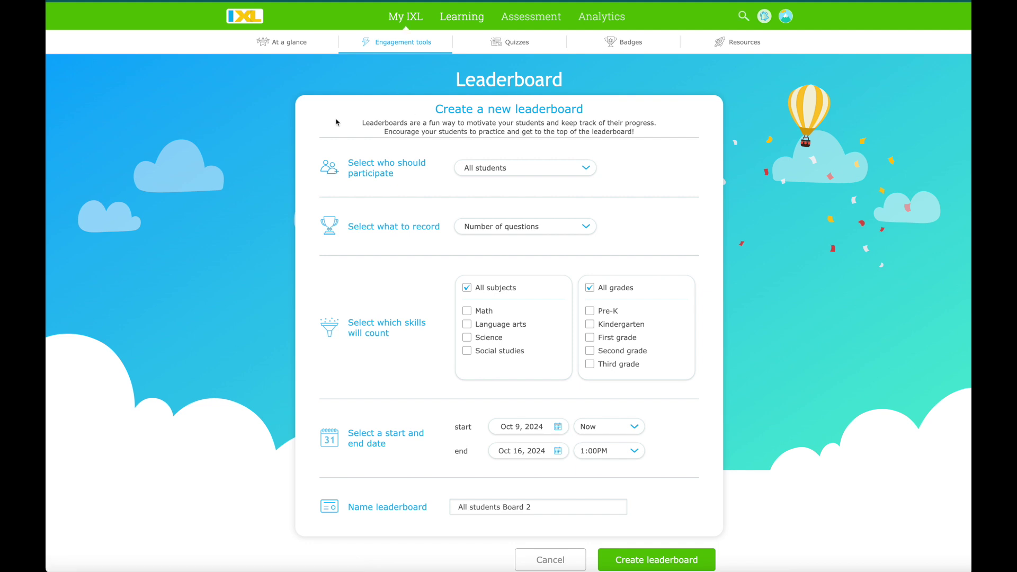
{"action": "left_click", "coordinate": [517, 453]}
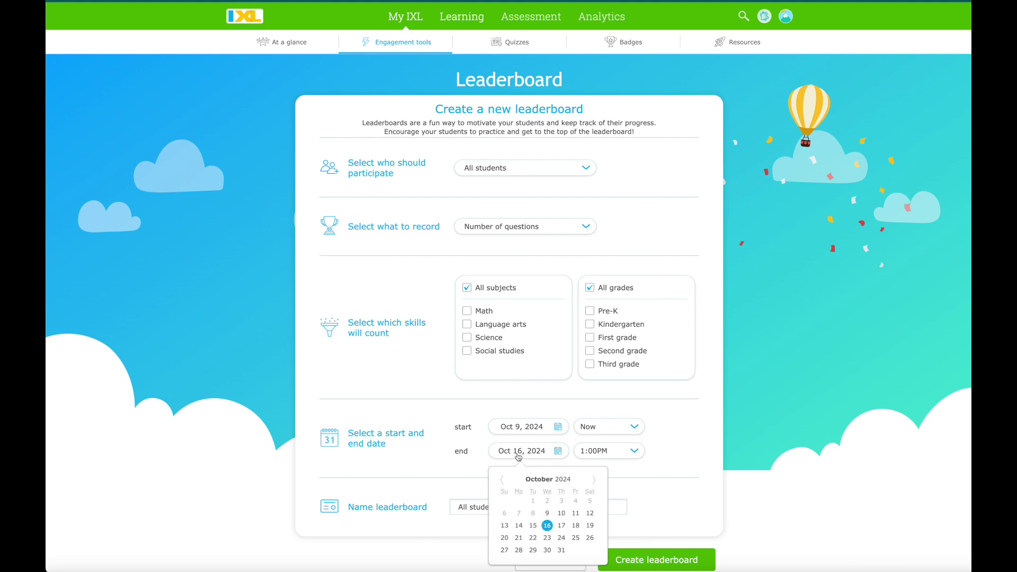
{"action": "left_click", "coordinate": [689, 457]}
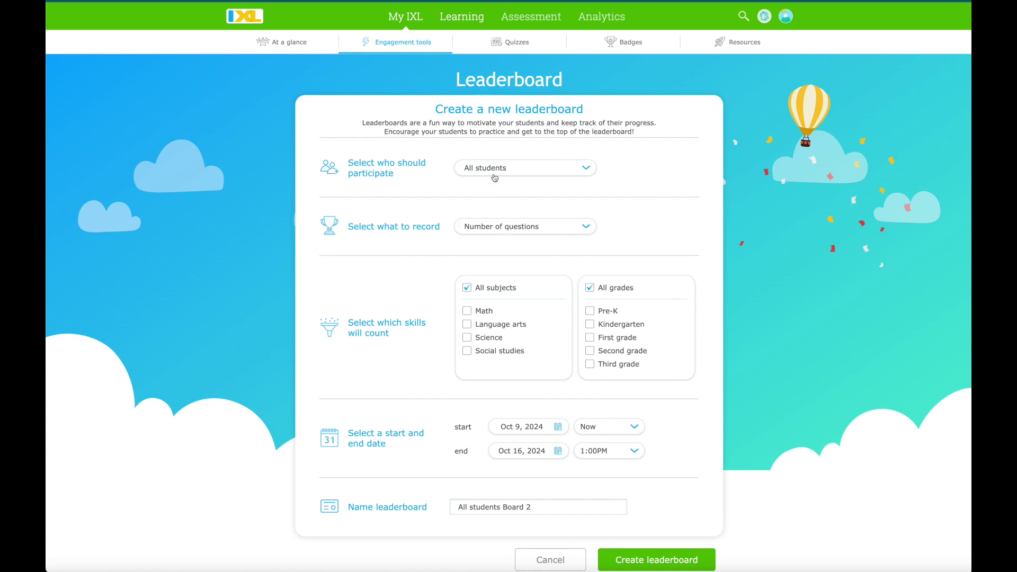
{"action": "left_click", "coordinate": [520, 228]}
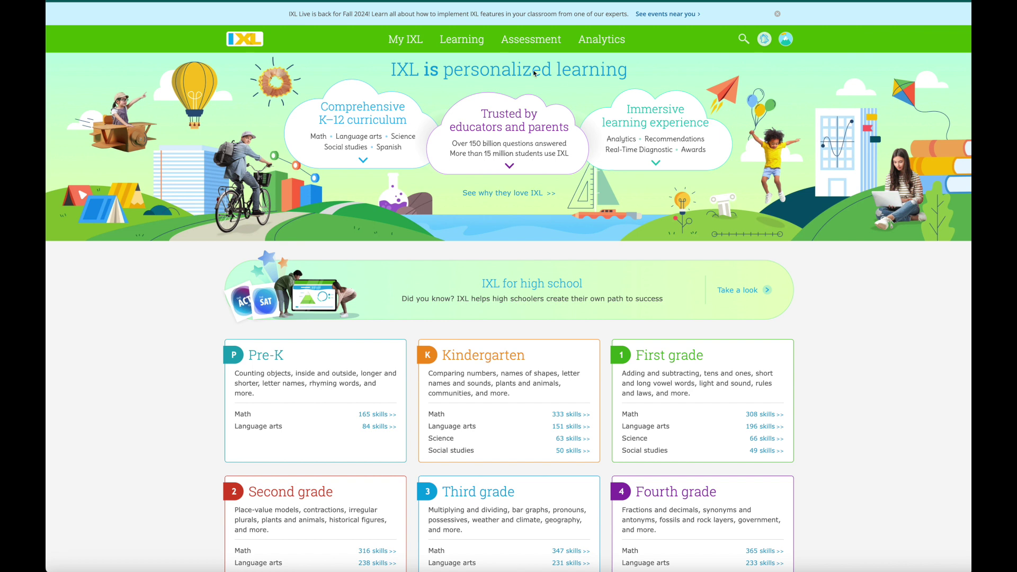
Open the Real-Time Diagnostic and review the math and language arts strand levels with their recommended skills.
{"action": "left_click", "coordinate": [527, 44]}
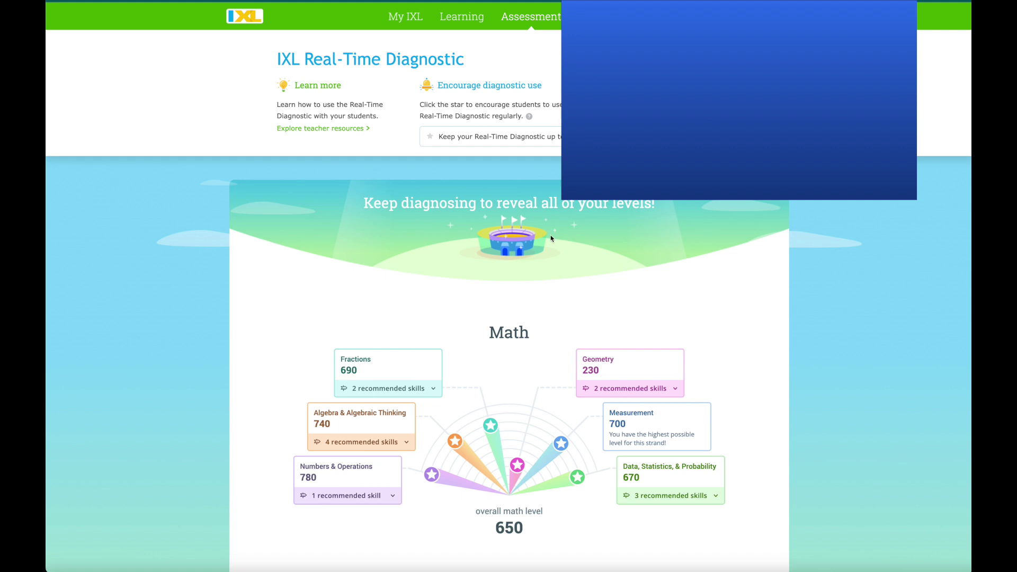
{"action": "scroll", "coordinate": [530, 244], "scroll_direction": "down", "scroll_amount": 3}
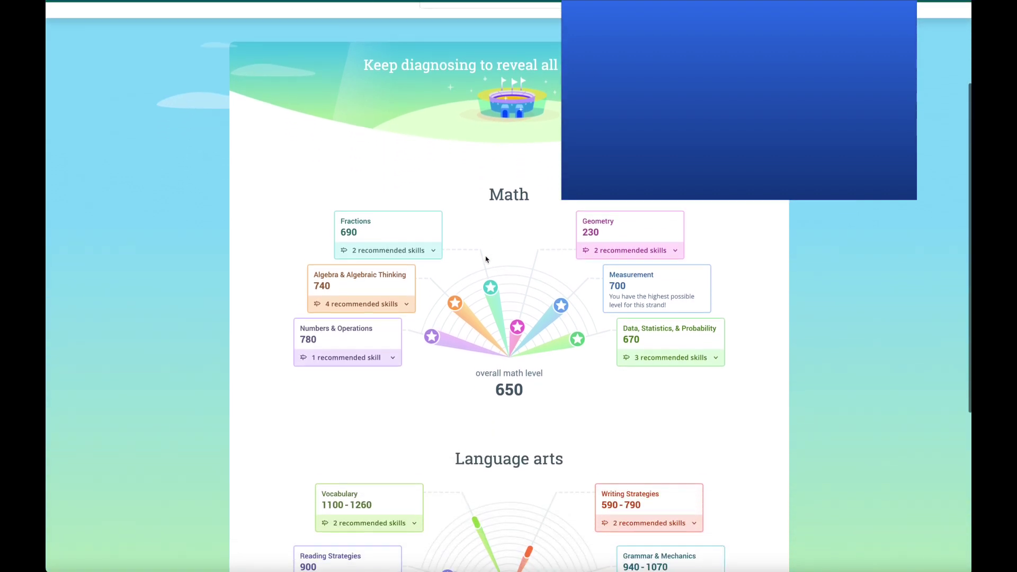
{"action": "scroll", "coordinate": [486, 259], "scroll_direction": "down", "scroll_amount": 1}
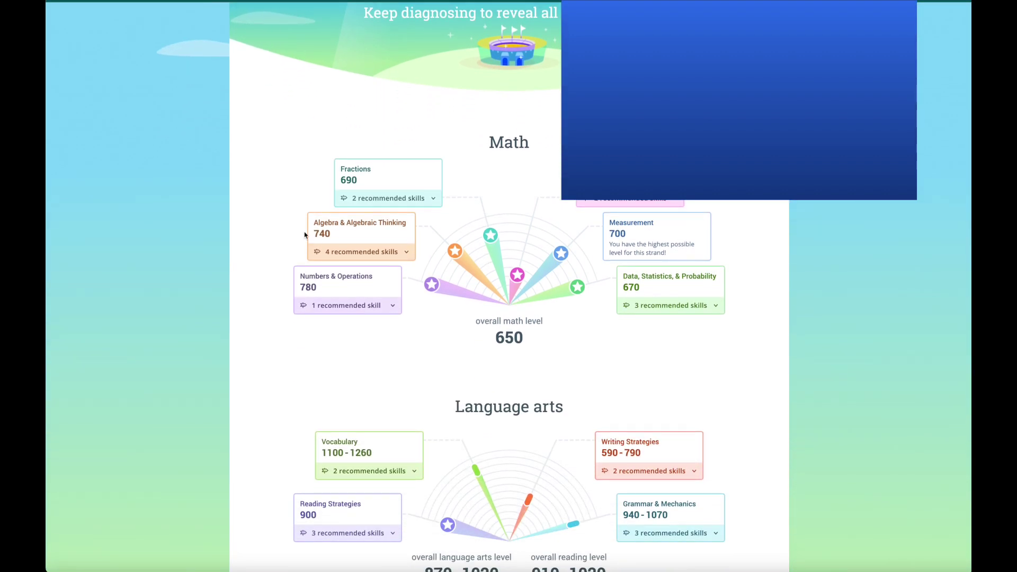